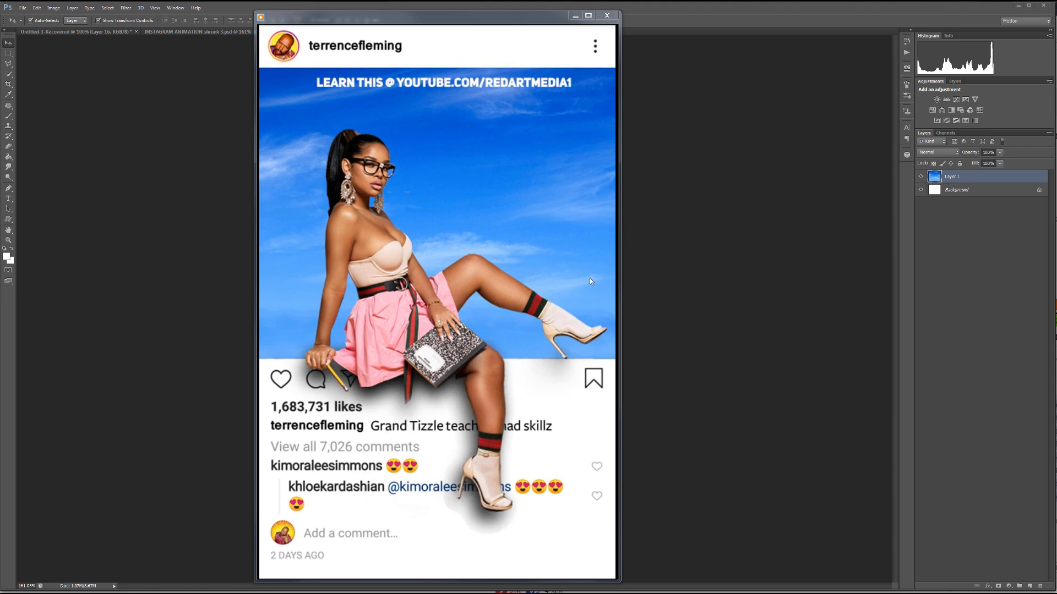
# Play the finished example animation as a preview.
pyautogui.click(438, 569)
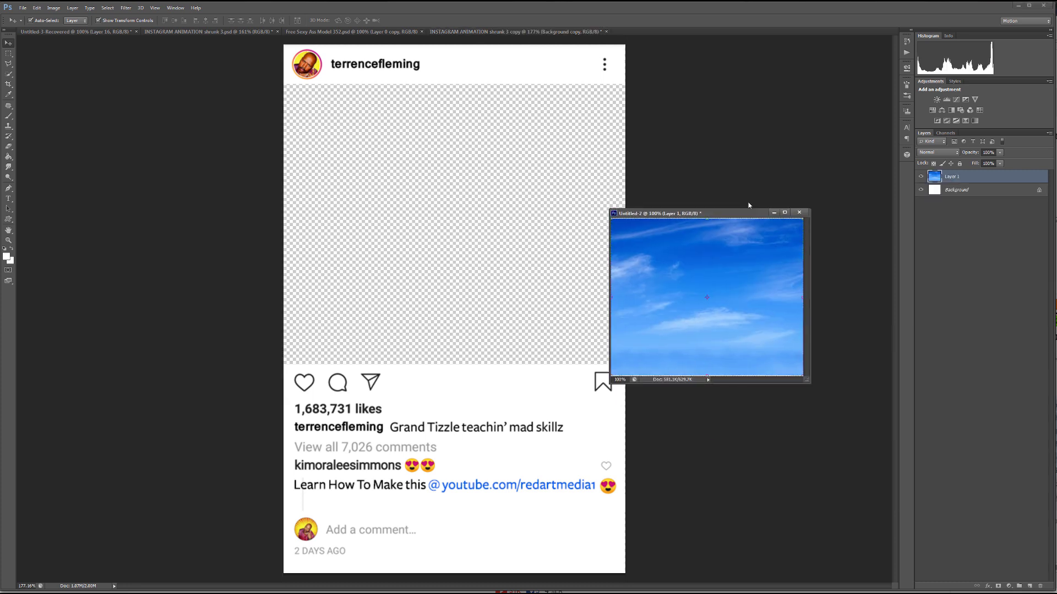
# Copy the sky photo into the Instagram template and close the Untitled-2 sky document without saving.
pyautogui.moveTo(748, 202); pyautogui.dragTo(734, 172)
pyautogui.moveTo(646, 244); pyautogui.dragTo(370, 201)
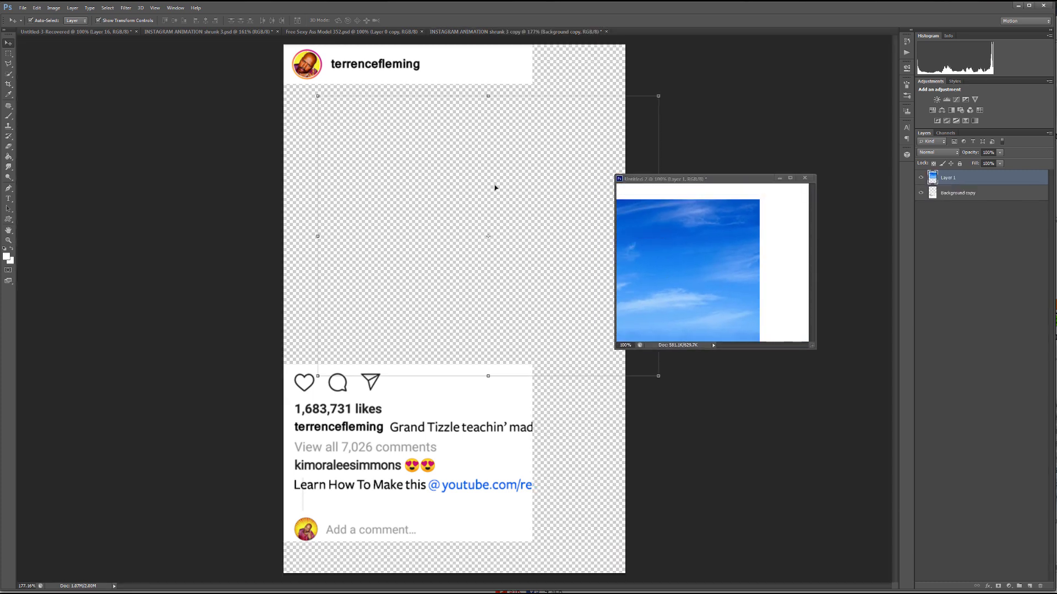
pyautogui.click(761, 236)
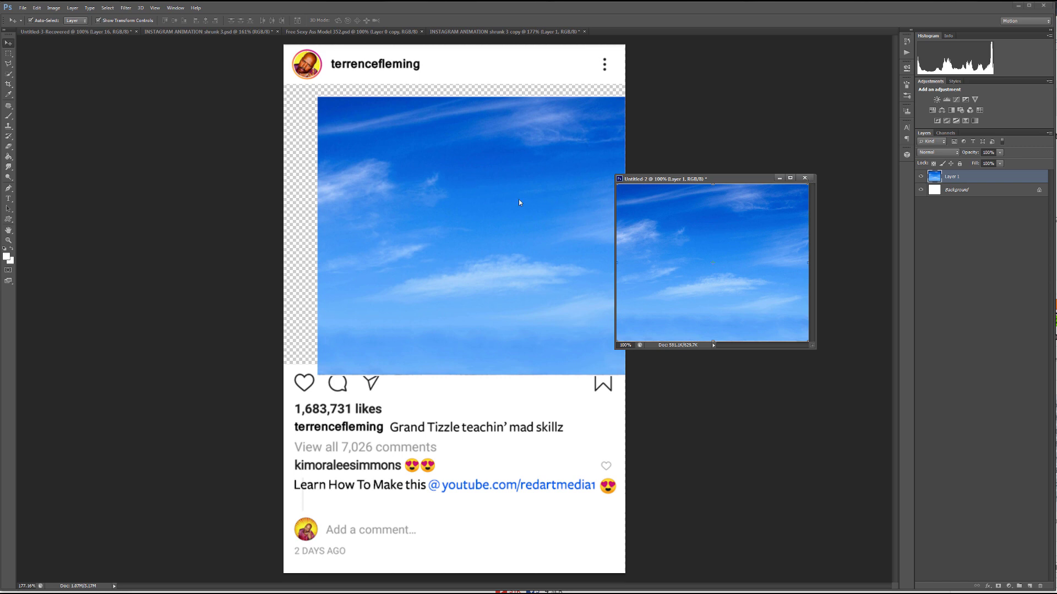
pyautogui.hotkey('ctrl', 'w')
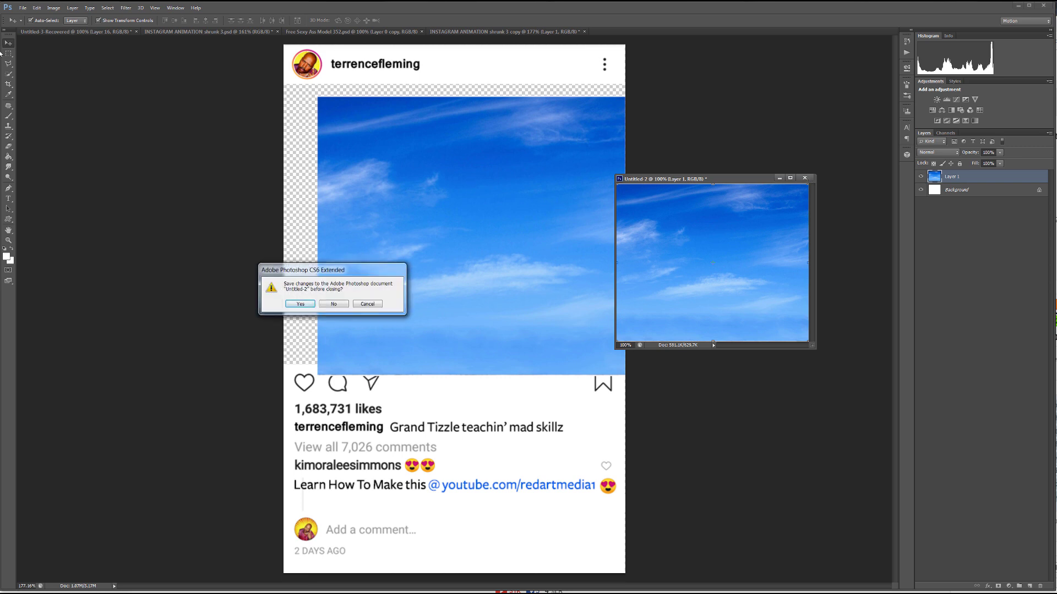
pyautogui.click(333, 304)
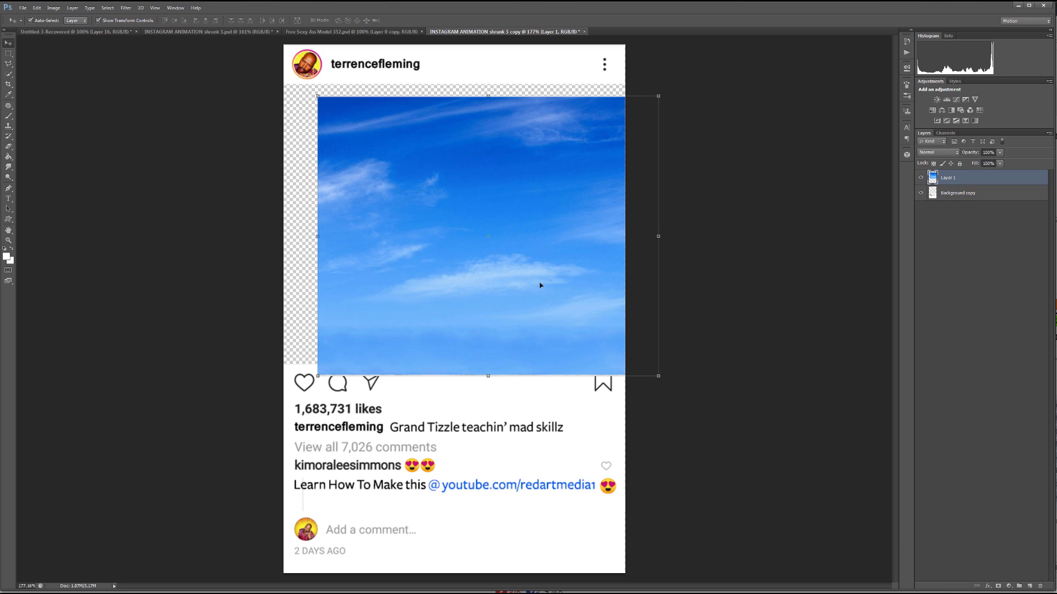
# Nudge the sky layer with arrow keys until it fills the square photo area.
pyautogui.press('Up')
pyautogui.press('Up')
pyautogui.press('Up')
pyautogui.press('Up')
pyautogui.press('Up')
pyautogui.press('Up')
pyautogui.press('Up')
pyautogui.press('Up')
pyautogui.press('Up')
pyautogui.press('Up')
pyautogui.press('Up')
pyautogui.press('Up')
pyautogui.press('Up')
pyautogui.press('Up')
pyautogui.press('Down')
pyautogui.press('Down')
pyautogui.press('Down')
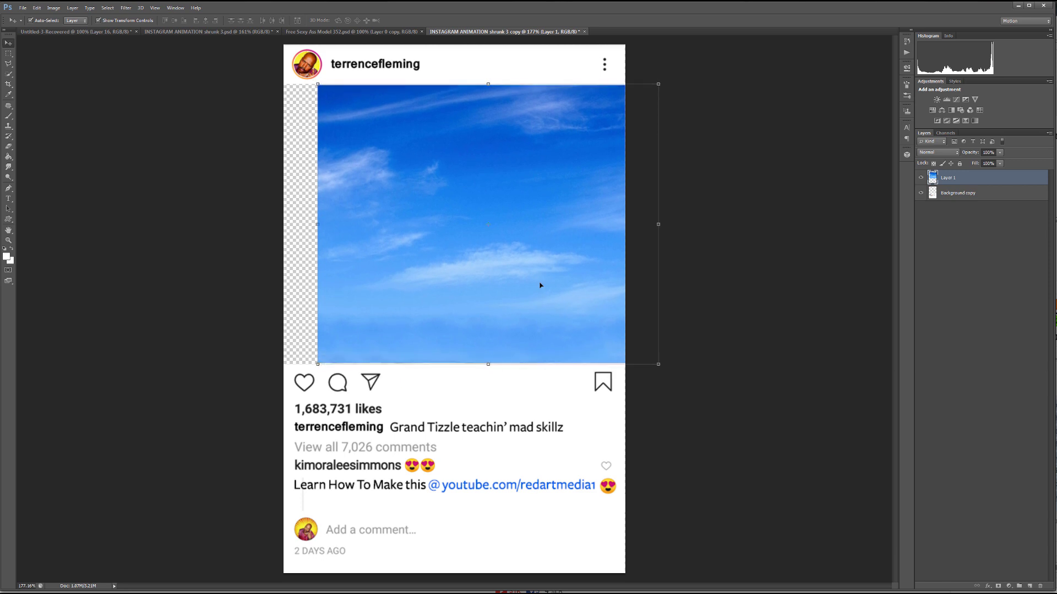
pyautogui.press('Left')
pyautogui.press('Left')
pyautogui.press('Left')
pyautogui.press('Left')
pyautogui.press('Left')
pyautogui.press('Left')
pyautogui.press('Left')
pyautogui.press('Left')
pyautogui.press('Left')
pyautogui.press('Left')
pyautogui.press('Left')
pyautogui.press('Left')
pyautogui.press('Left')
pyautogui.press('Left')
pyautogui.press('Left')
pyautogui.press('Left')
pyautogui.press('Left')
pyautogui.press('Left')
pyautogui.press('Left')
pyautogui.press('Left')
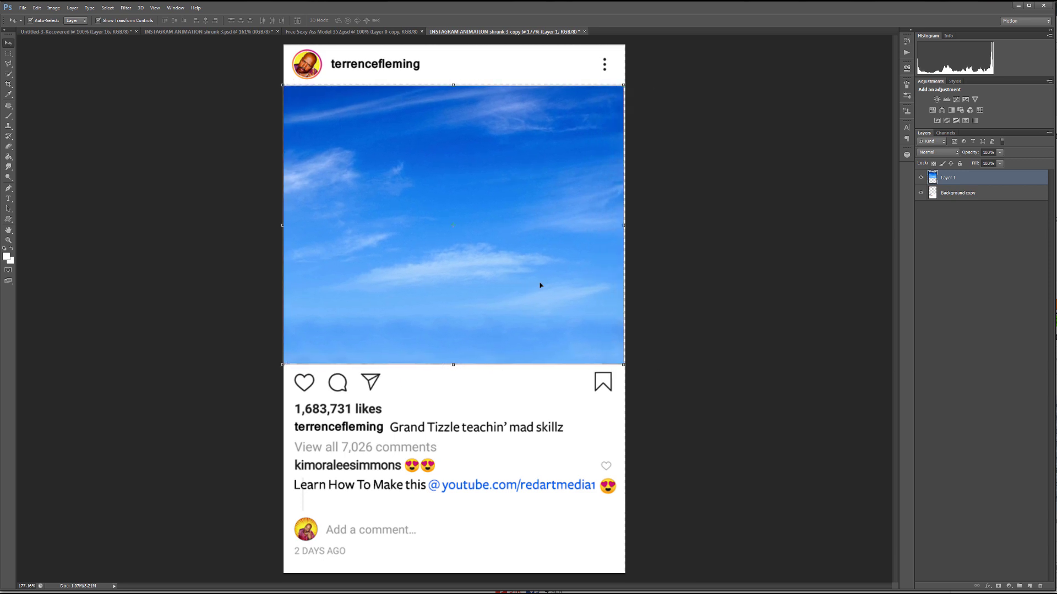
# Bring the woman in red photo into the template and drop her over the sky.
pyautogui.hotkey('ctrl', 'Tab')
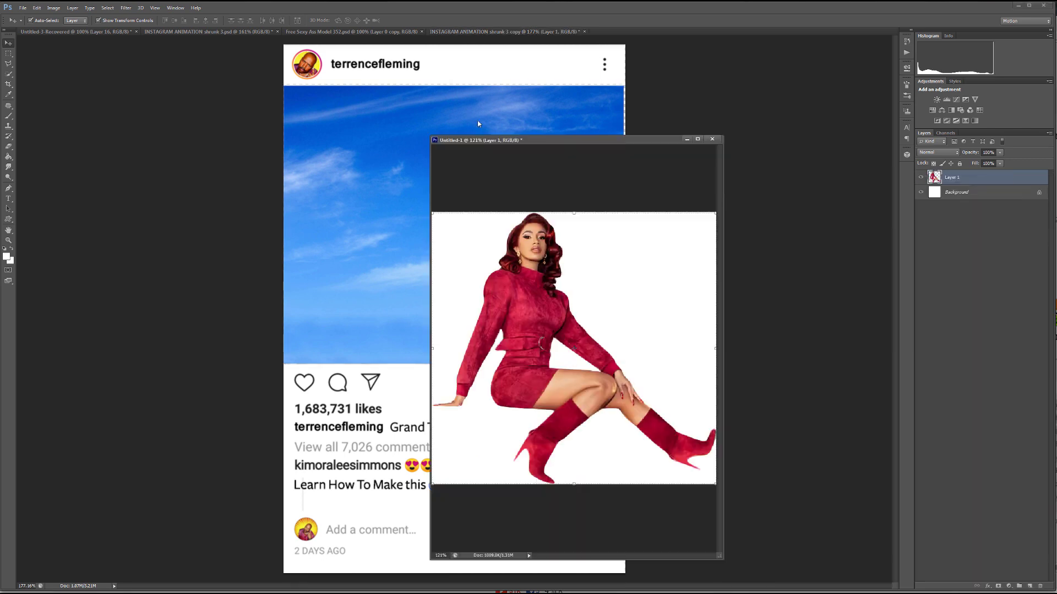
pyautogui.moveTo(551, 138); pyautogui.dragTo(405, 75)
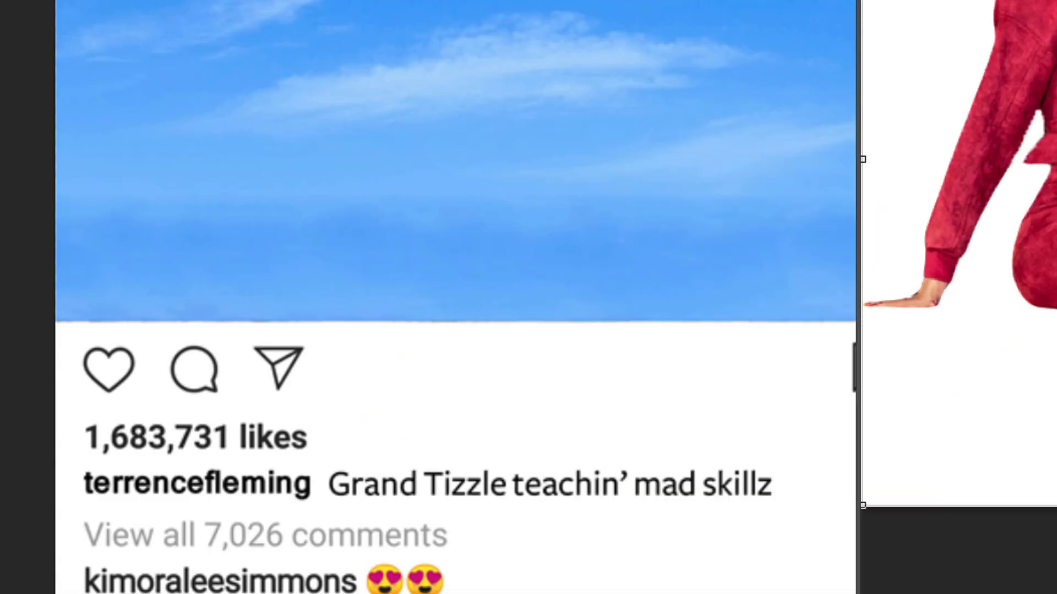
pyautogui.moveTo(958, 221); pyautogui.dragTo(546, 49)
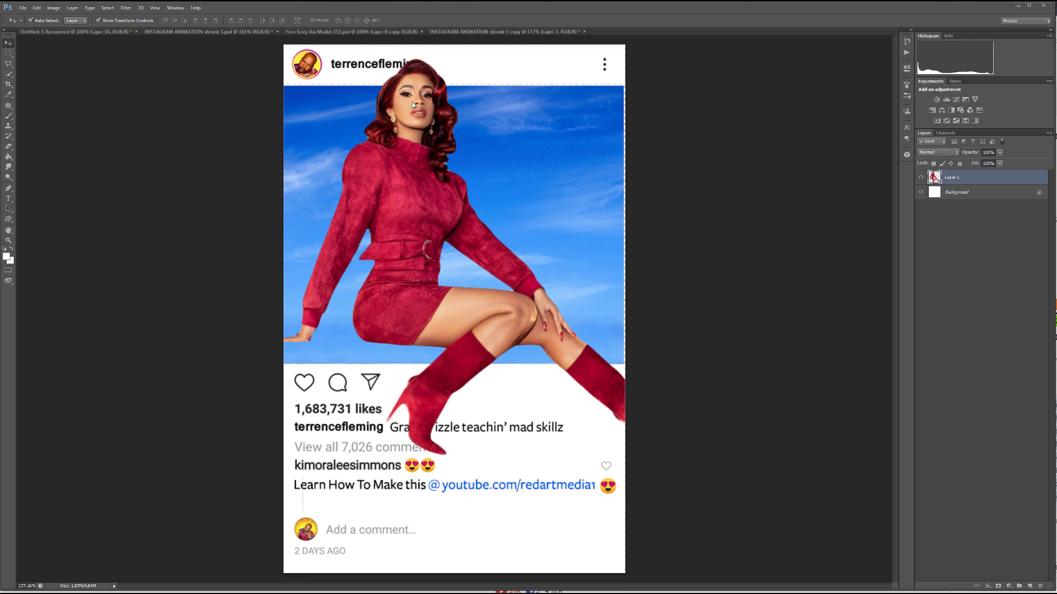
pyautogui.moveTo(413, 105); pyautogui.dragTo(439, 123)
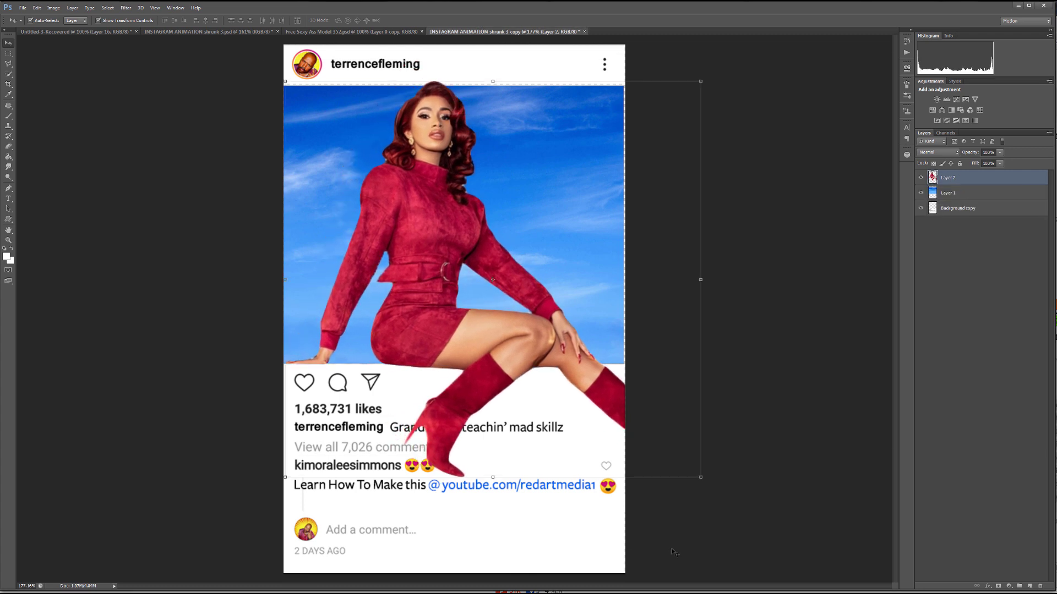
# Scale the woman to about 81% and seat her on the photo's bottom edge.
pyautogui.click(702, 477)
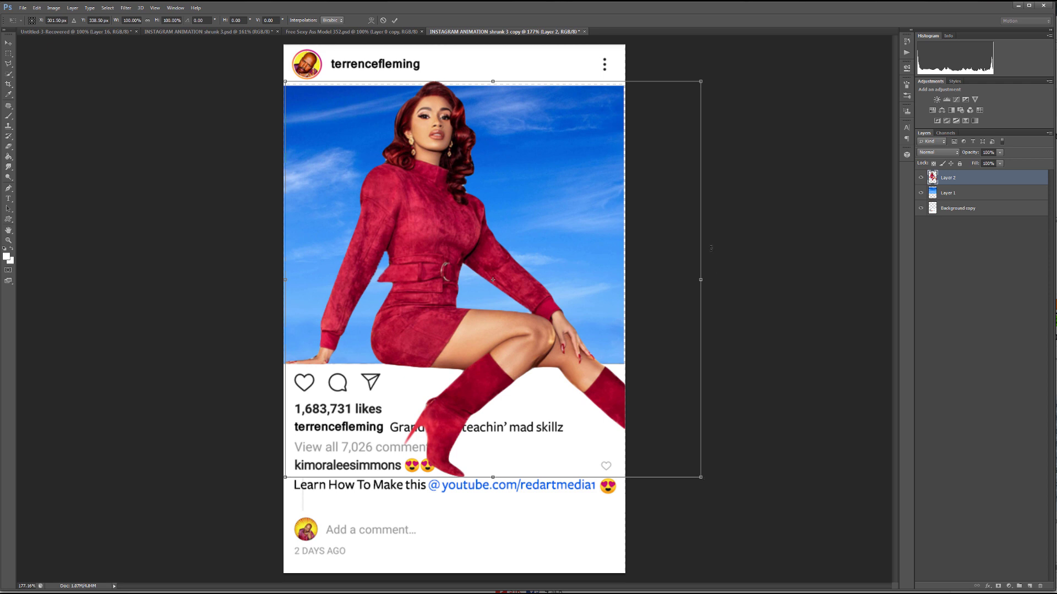
pyautogui.moveTo(705, 81); pyautogui.dragTo(609, 136)
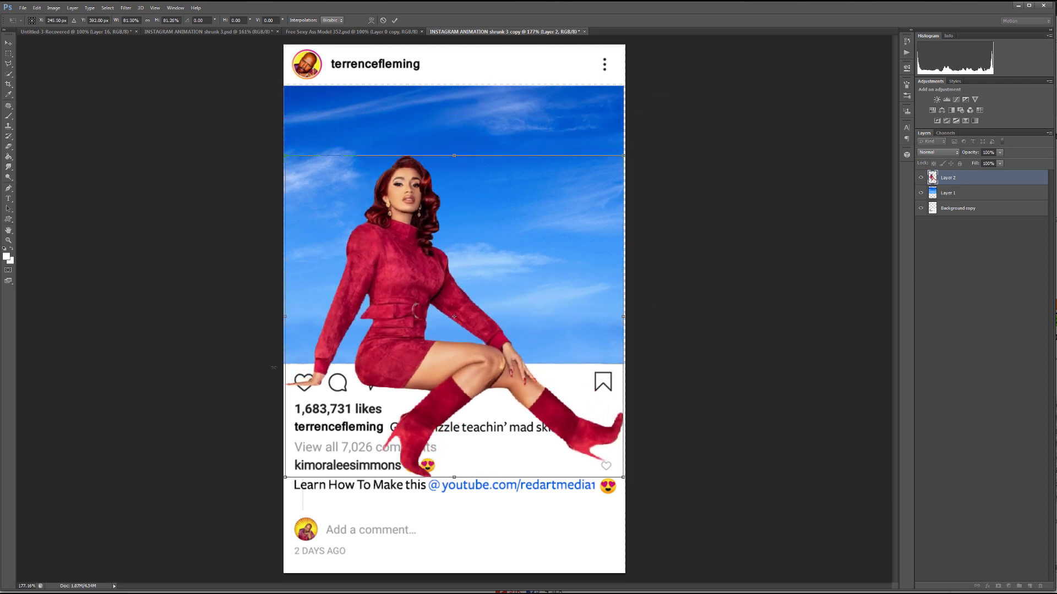
pyautogui.moveTo(401, 250); pyautogui.dragTo(401, 226)
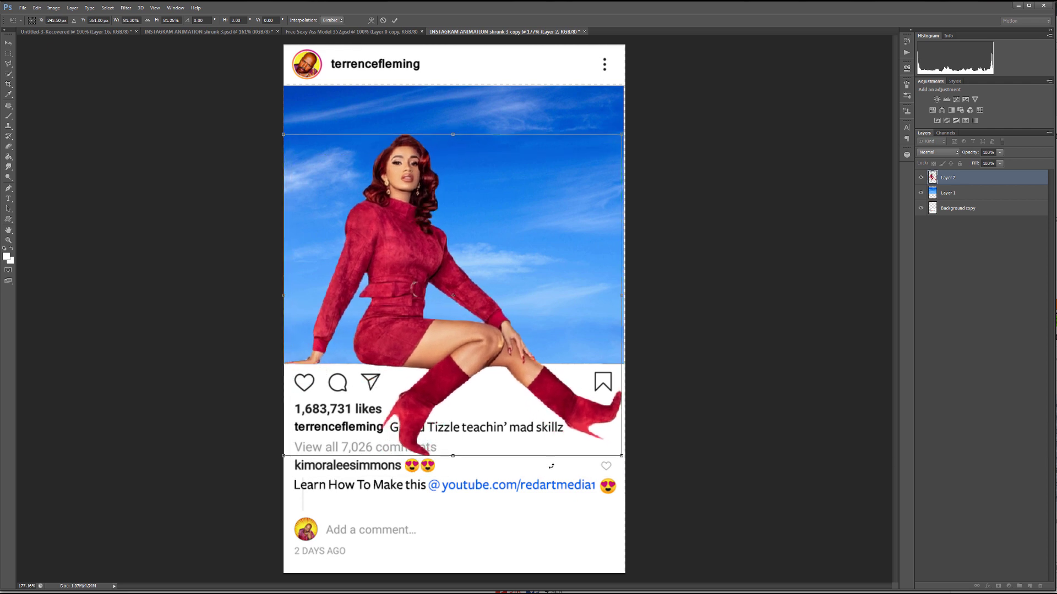
pyautogui.press('Return')
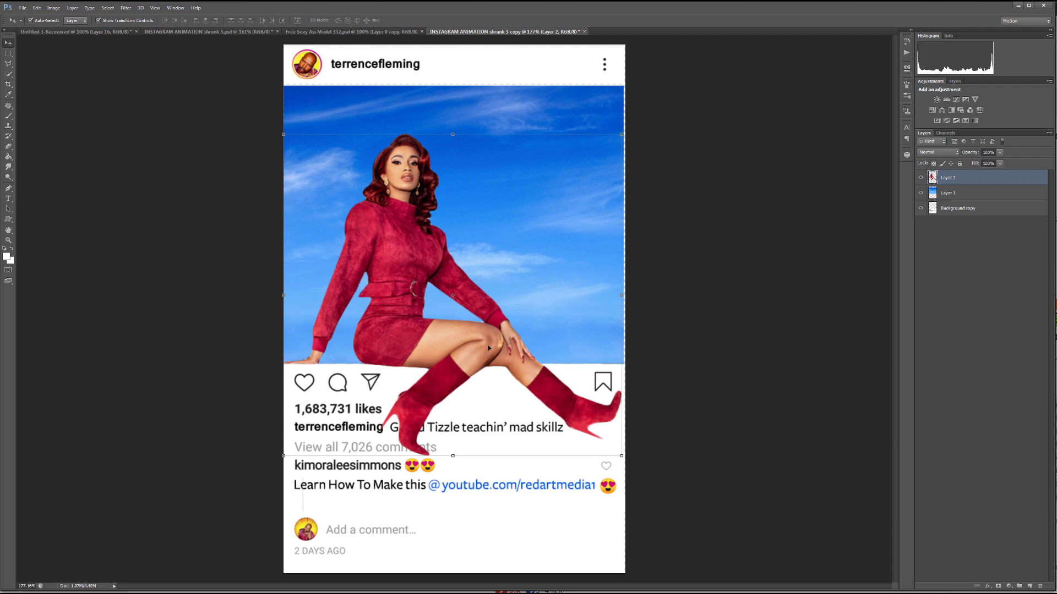
# Zoom in to inspect the model's knee, then zoom back out.
pyautogui.scroll(5, 505, 355)
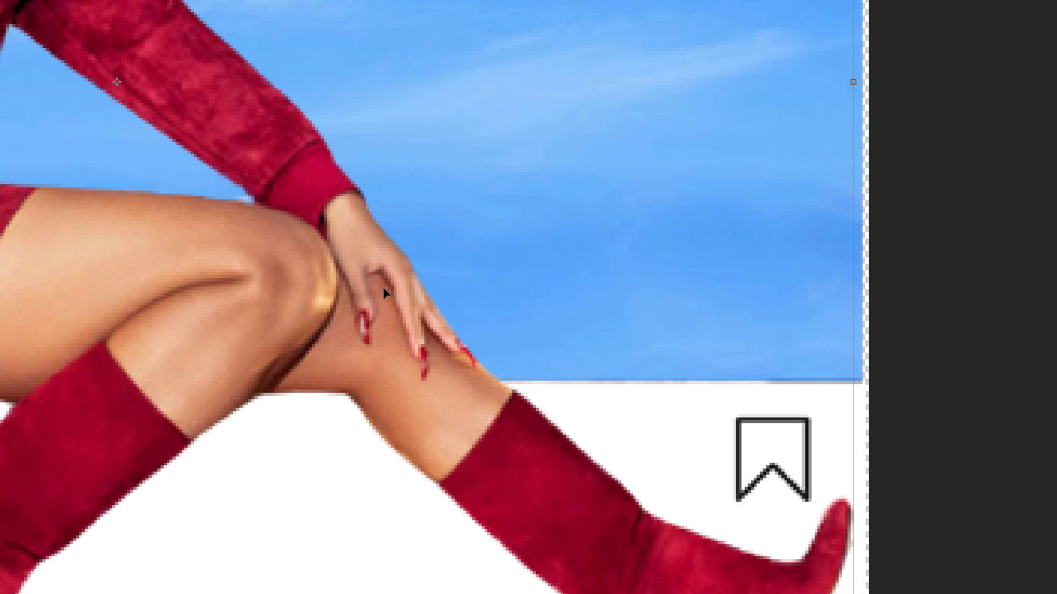
pyautogui.scroll(-5, 753, 319)
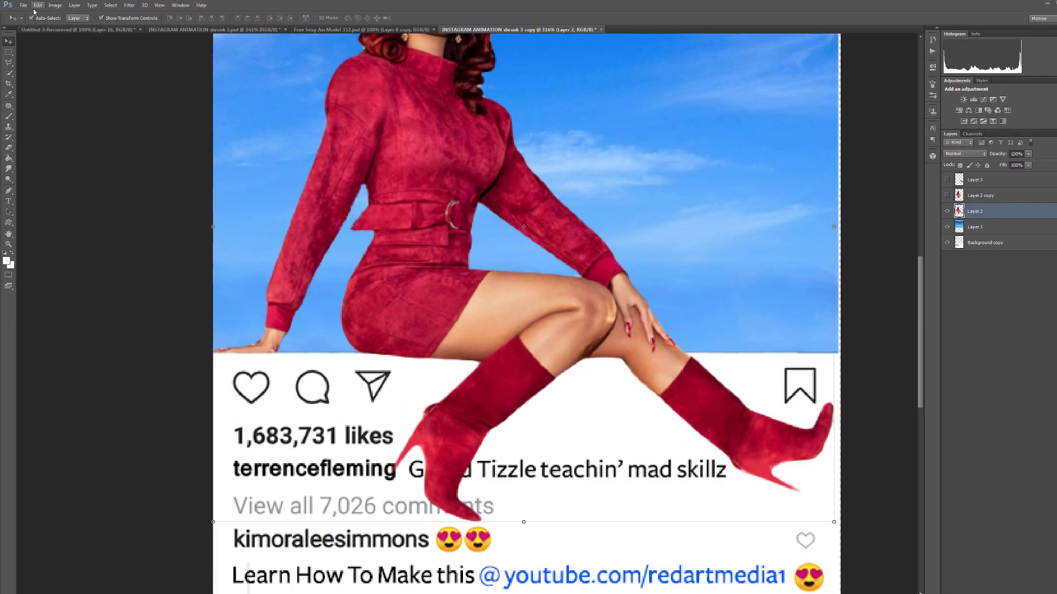
# Start Puppet Warp on the woman's layer and pin the left boot and lower leg.
pyautogui.click(37, 8)
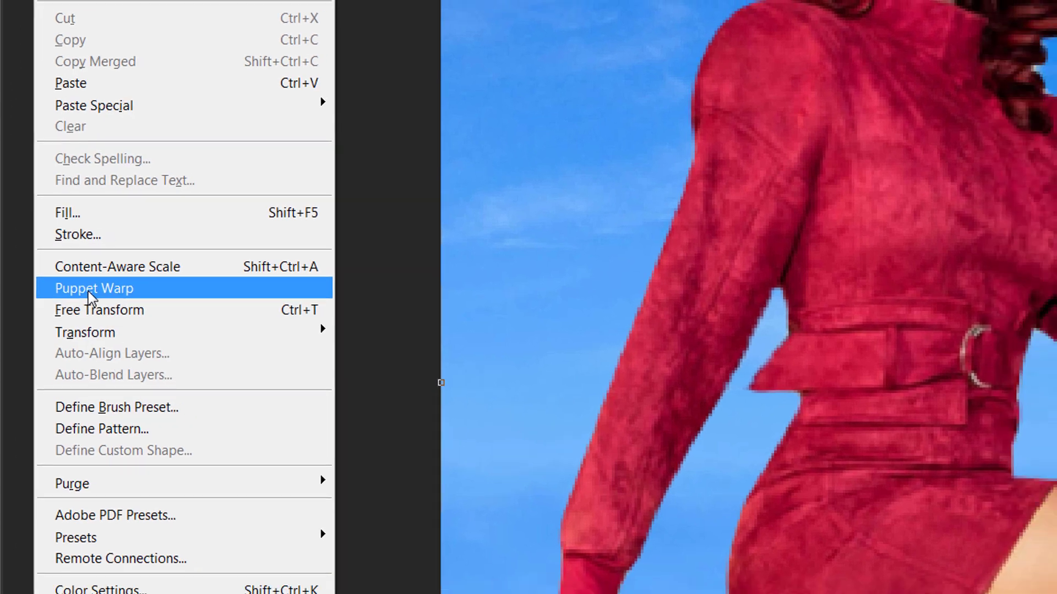
pyautogui.click(107, 295)
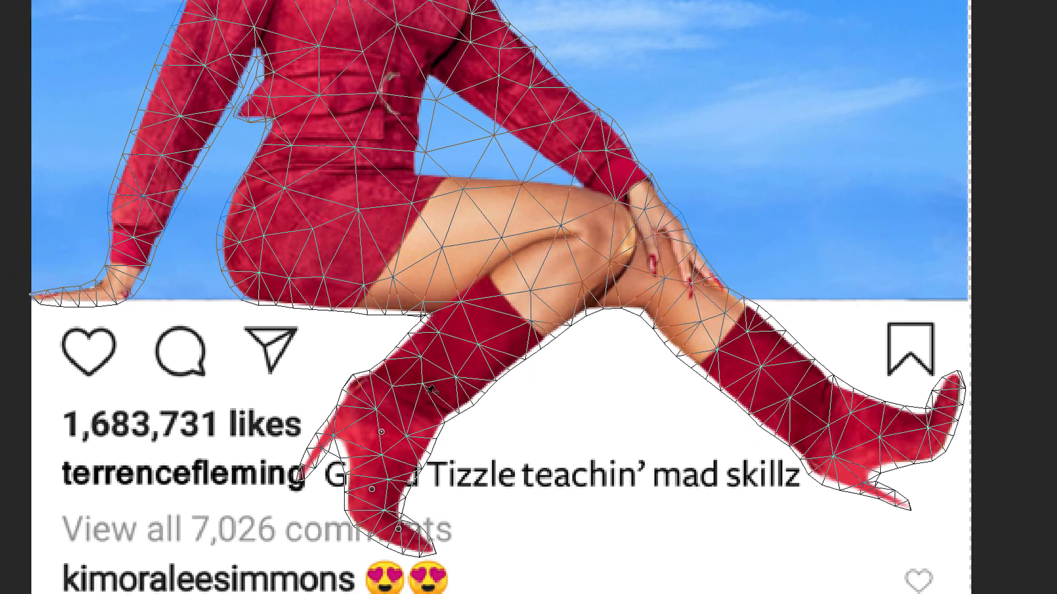
pyautogui.click(486, 336)
pyautogui.click(537, 292)
pyautogui.click(589, 230)
# Pin the thigh, hip, jacket, shoulder and both forearms.
pyautogui.click(458, 225)
pyautogui.click(308, 227)
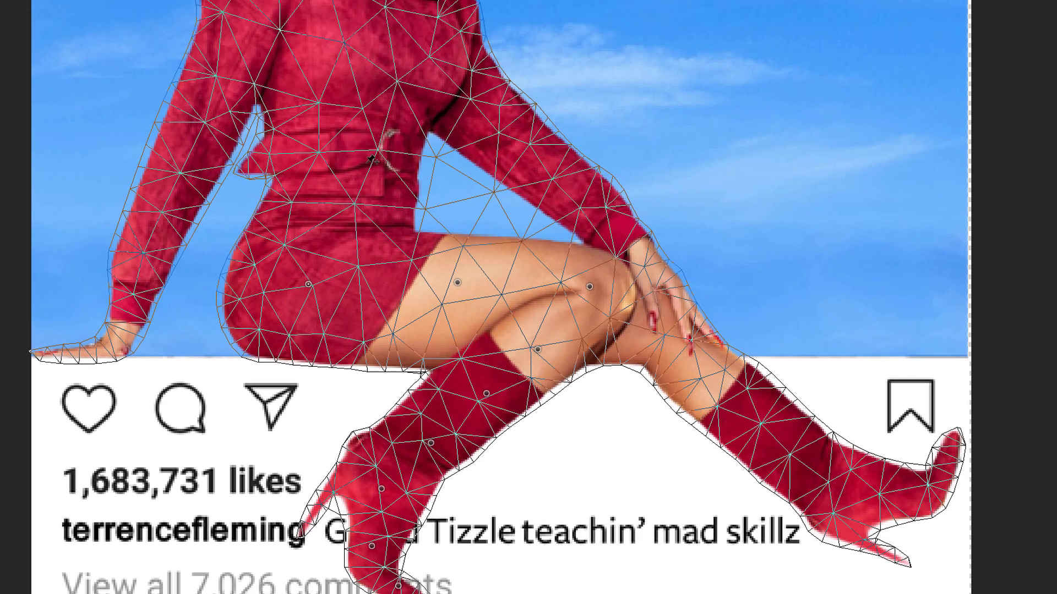
pyautogui.click(358, 74)
pyautogui.click(343, 164)
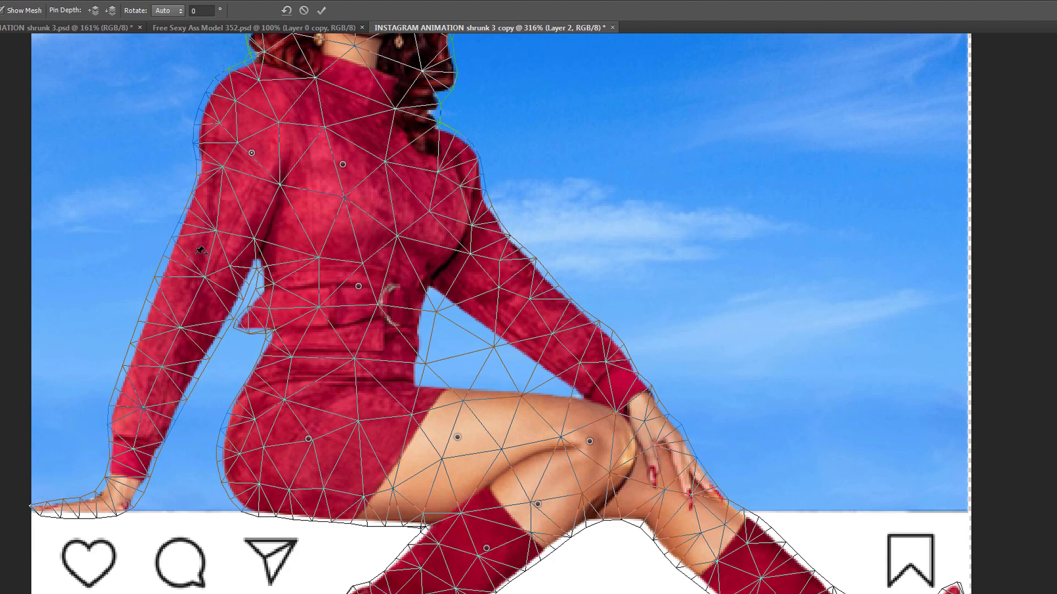
pyautogui.click(166, 345)
pyautogui.click(577, 335)
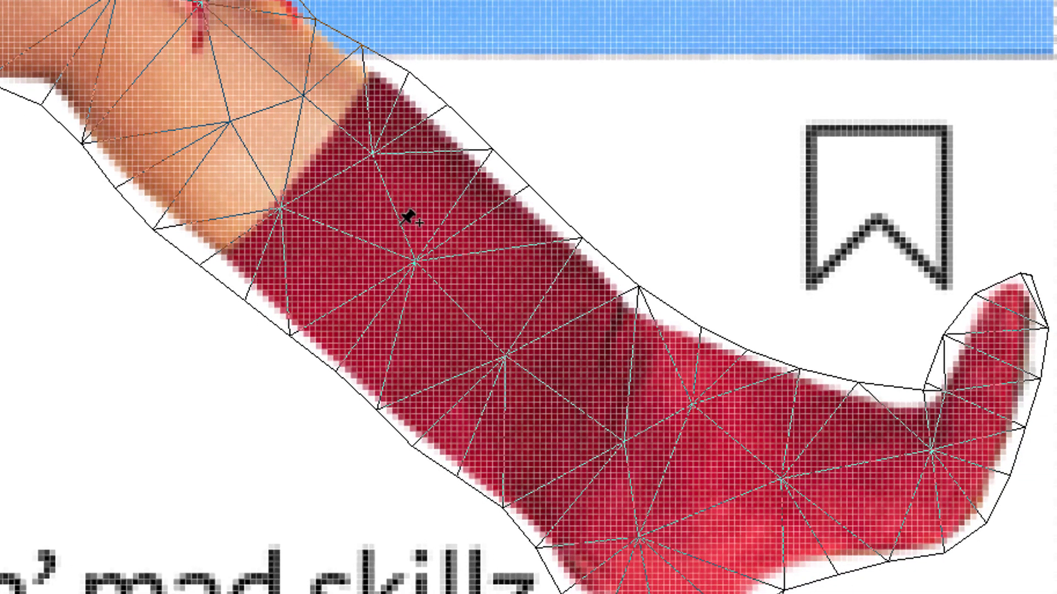
# Pin the right stocking and swing the right boot outward and downward.
pyautogui.click(393, 233)
pyautogui.moveTo(382, 245); pyautogui.dragTo(346, 241)
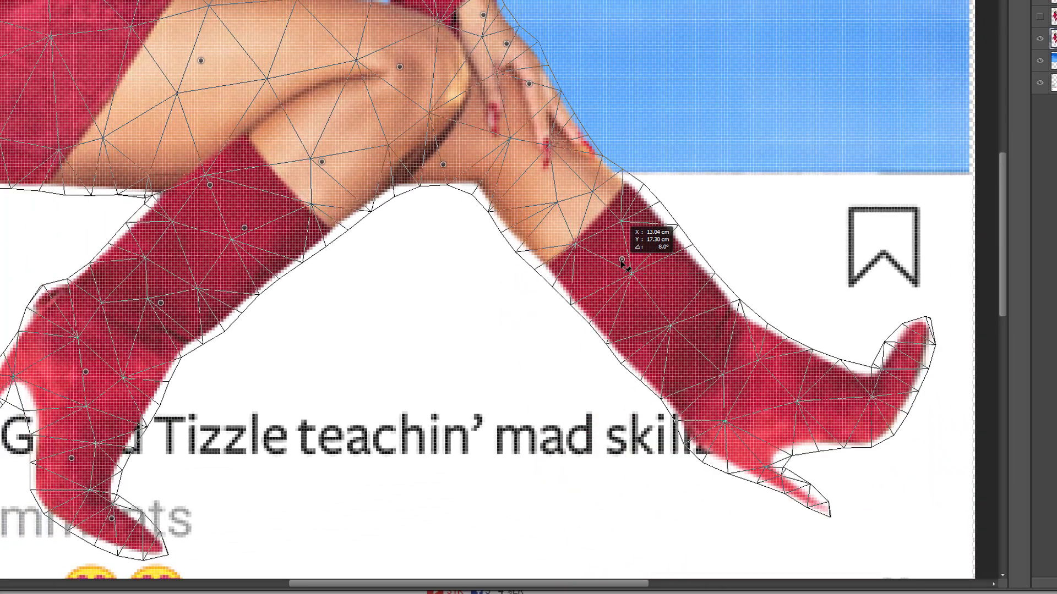
pyautogui.moveTo(624, 265); pyautogui.dragTo(624, 265)
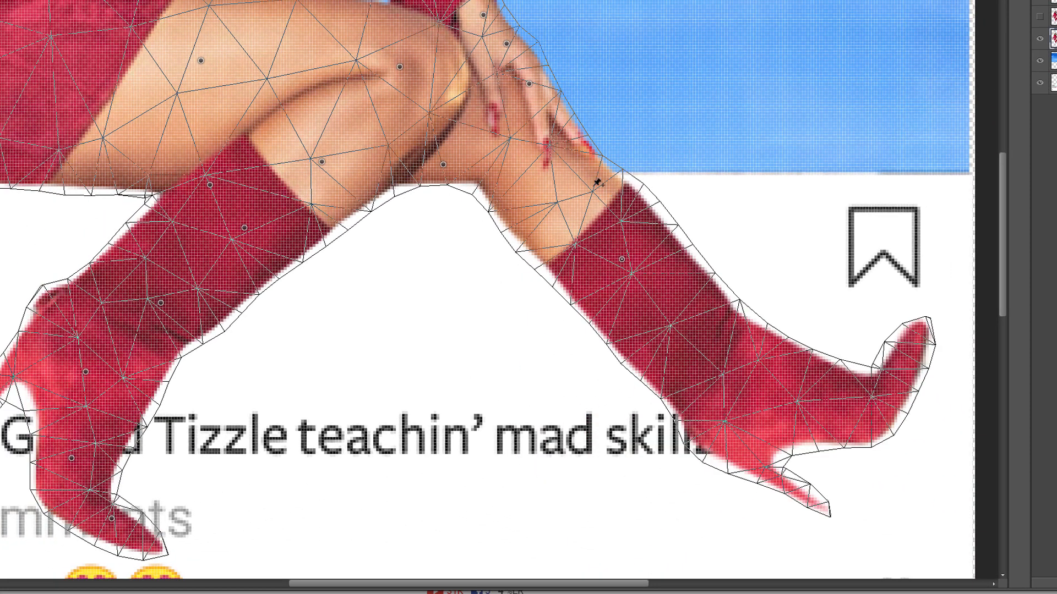
pyautogui.moveTo(622, 259); pyautogui.dragTo(680, 308)
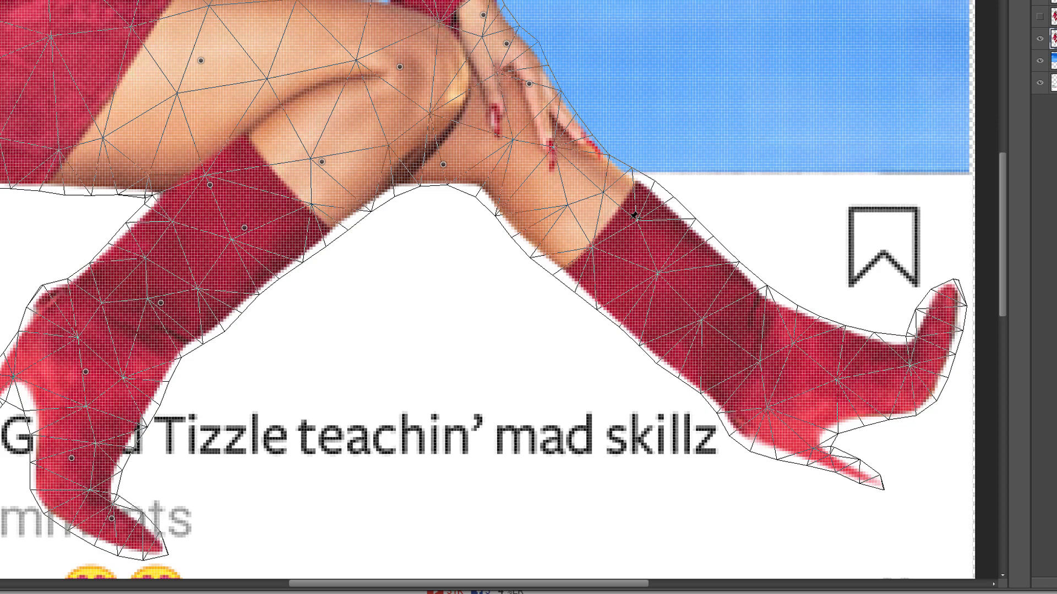
pyautogui.moveTo(633, 218); pyautogui.dragTo(576, 217)
# Swing the lower right boot down and left, then duplicate Layer 2 as Layer 2 copy.
pyautogui.scroll(-5, 616, 226)
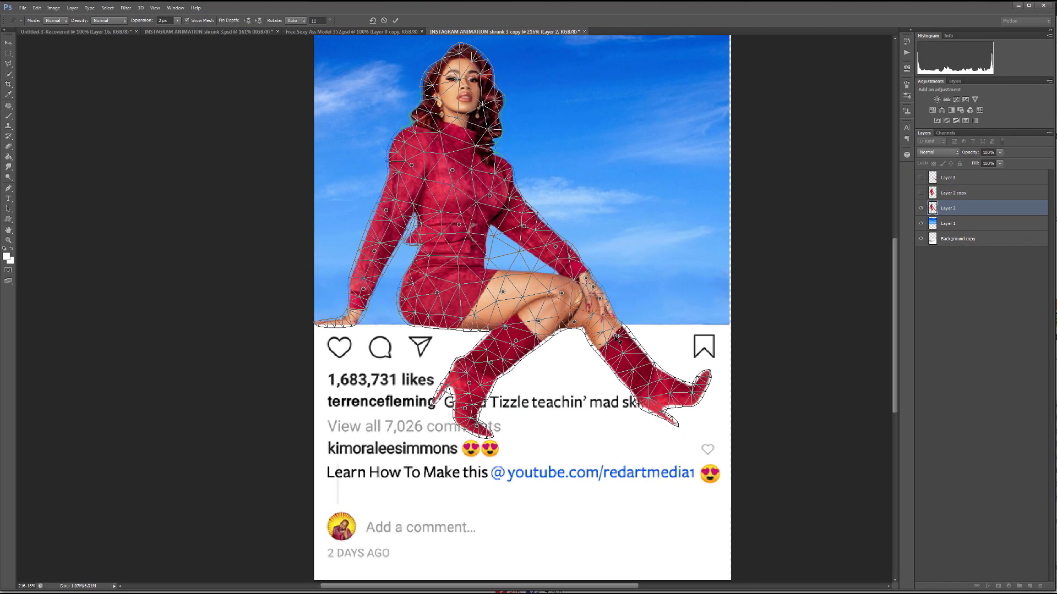
pyautogui.moveTo(619, 337); pyautogui.dragTo(620, 335)
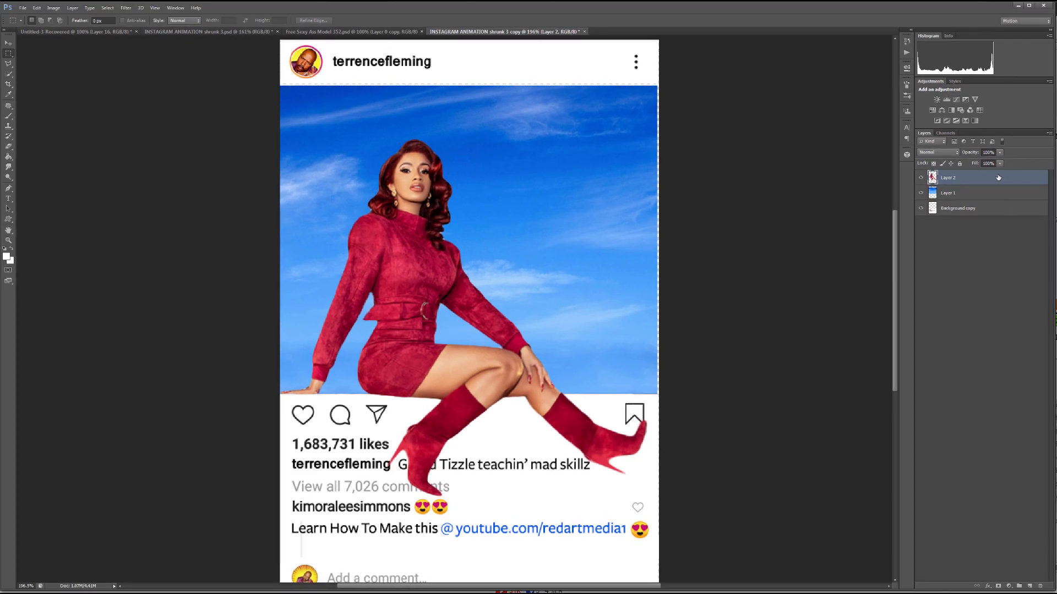
pyautogui.moveTo(996, 180); pyautogui.dragTo(1001, 202)
pyautogui.moveTo(999, 479); pyautogui.dragTo(1030, 583)
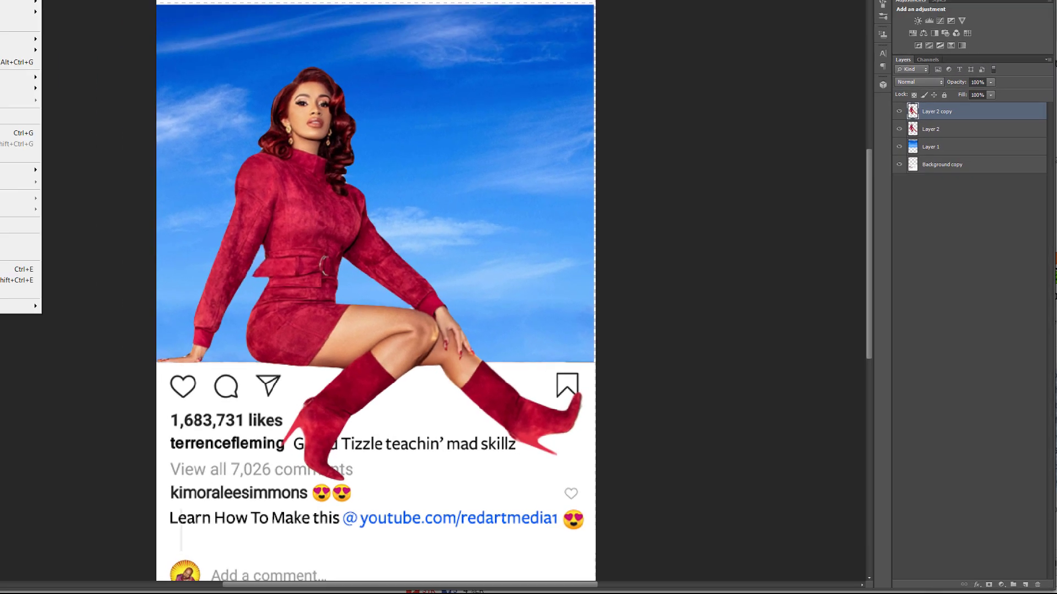
# Give Layer 2 copy a 49 px Drop Shadow positioned down and right beneath the boots.
pyautogui.click(72, 8)
pyautogui.moveTo(138, 60)
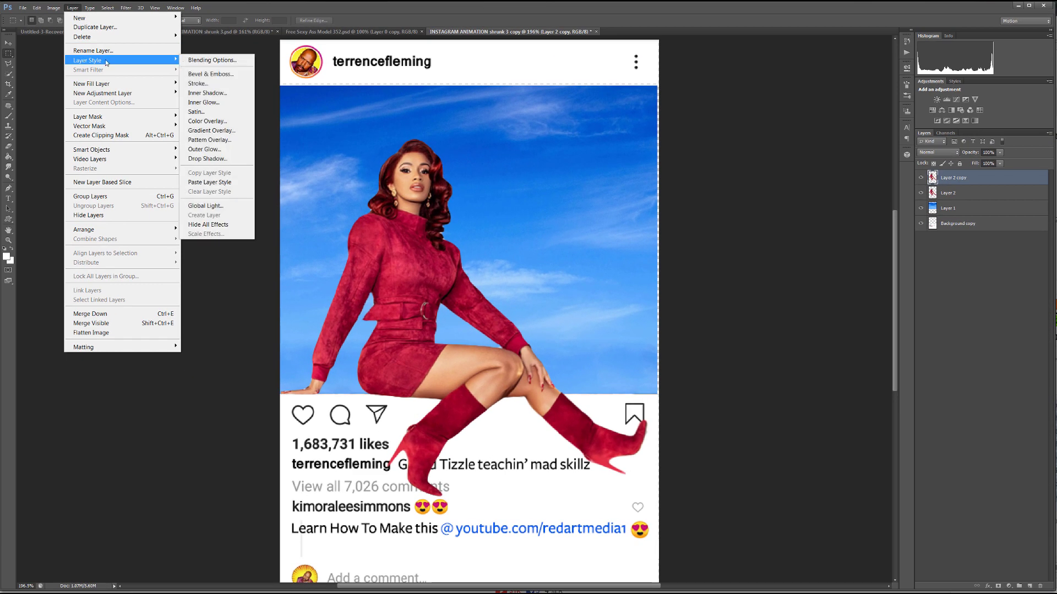
pyautogui.click(207, 159)
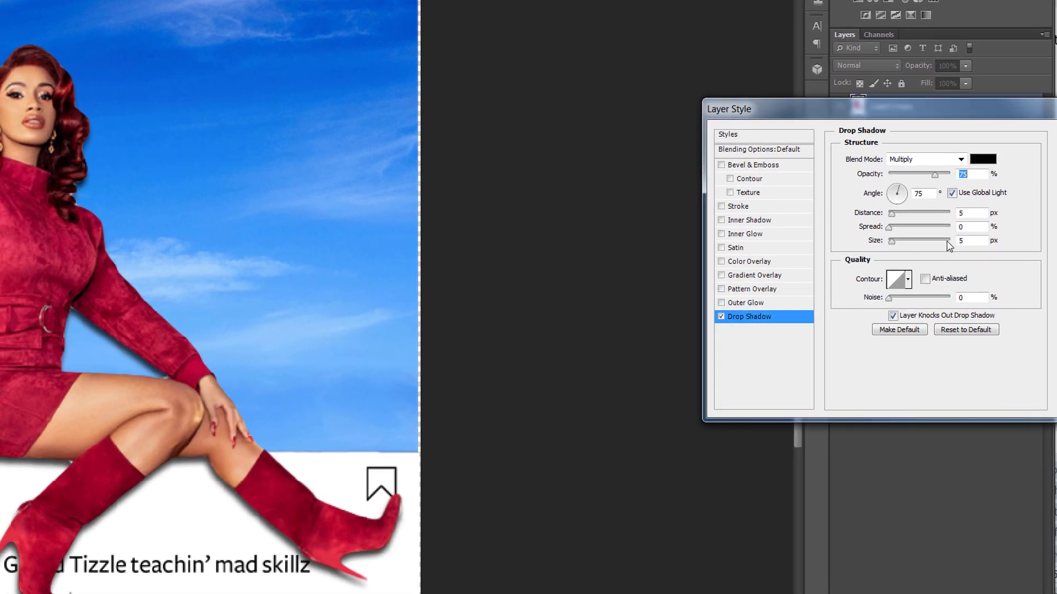
pyautogui.moveTo(891, 242); pyautogui.dragTo(901, 244)
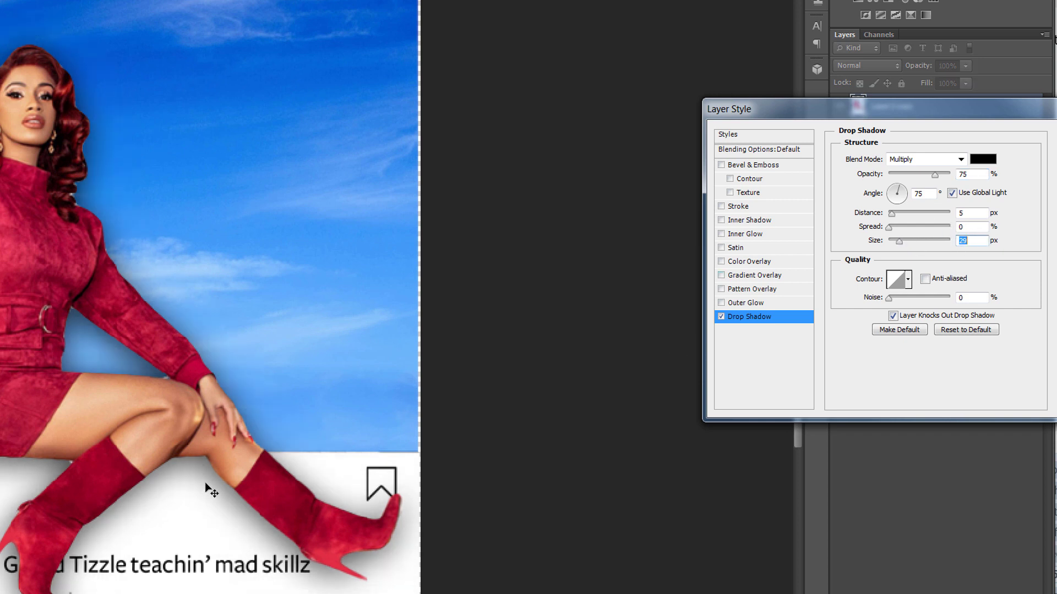
pyautogui.moveTo(209, 467)
pyautogui.mouseDown()
pyautogui.moveTo(193, 476)
pyautogui.moveTo(203, 479)
pyautogui.mouseUp()
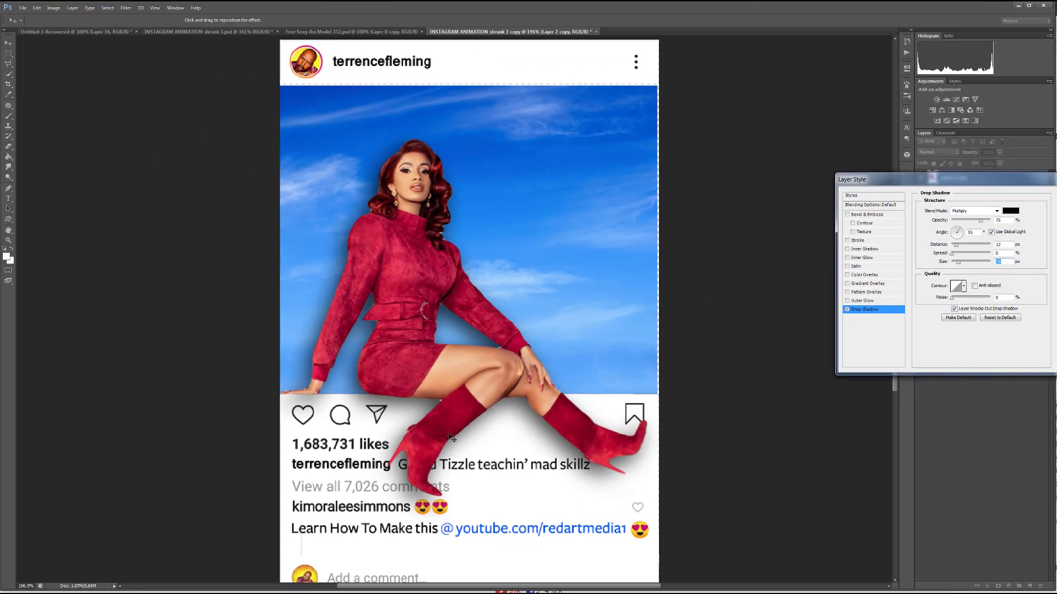
pyautogui.moveTo(477, 432); pyautogui.dragTo(471, 430)
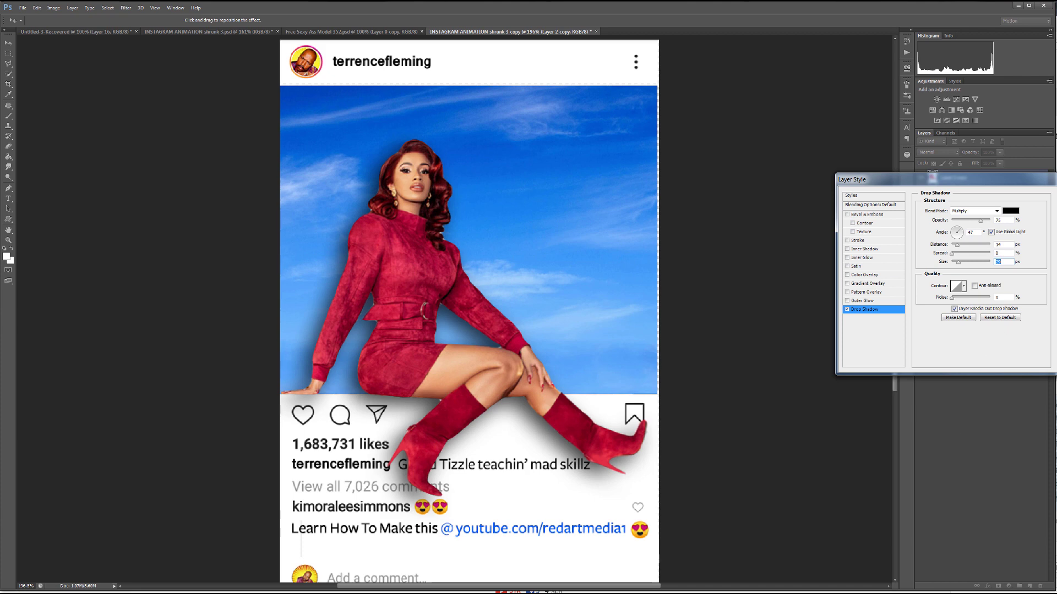
pyautogui.press('Return')
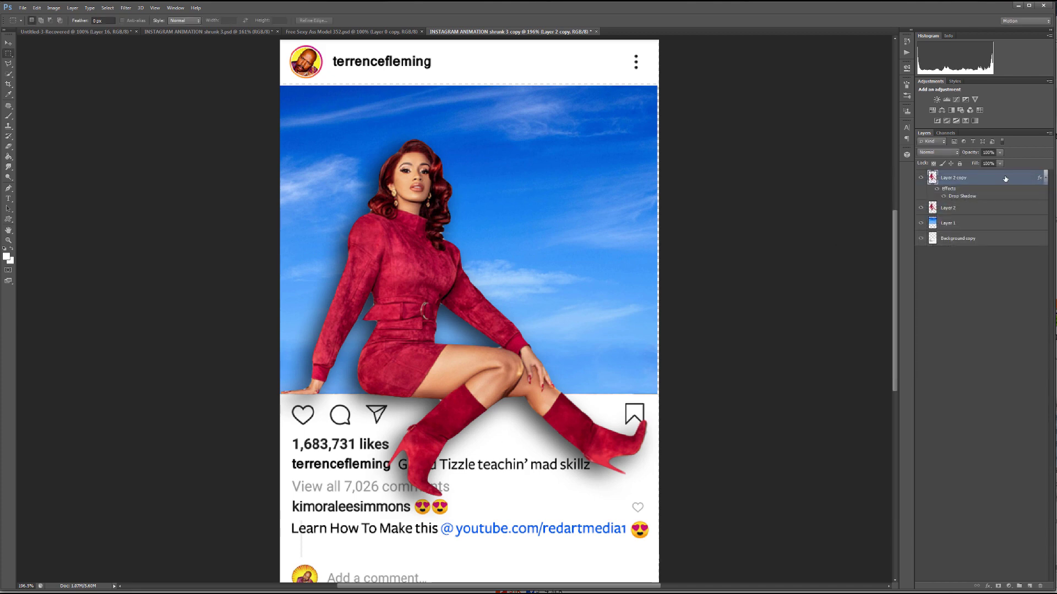
# Duplicate Layer 2 copy and lower the duplicate's opacity to about half.
pyautogui.moveTo(1005, 178); pyautogui.dragTo(1022, 584)
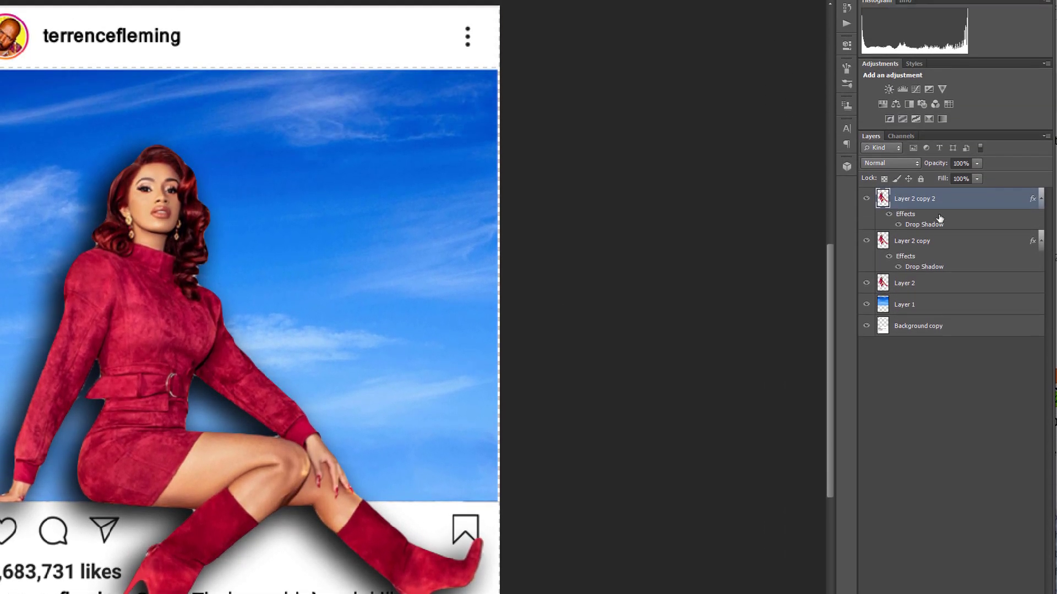
pyautogui.click(976, 163)
pyautogui.moveTo(977, 177); pyautogui.dragTo(932, 182)
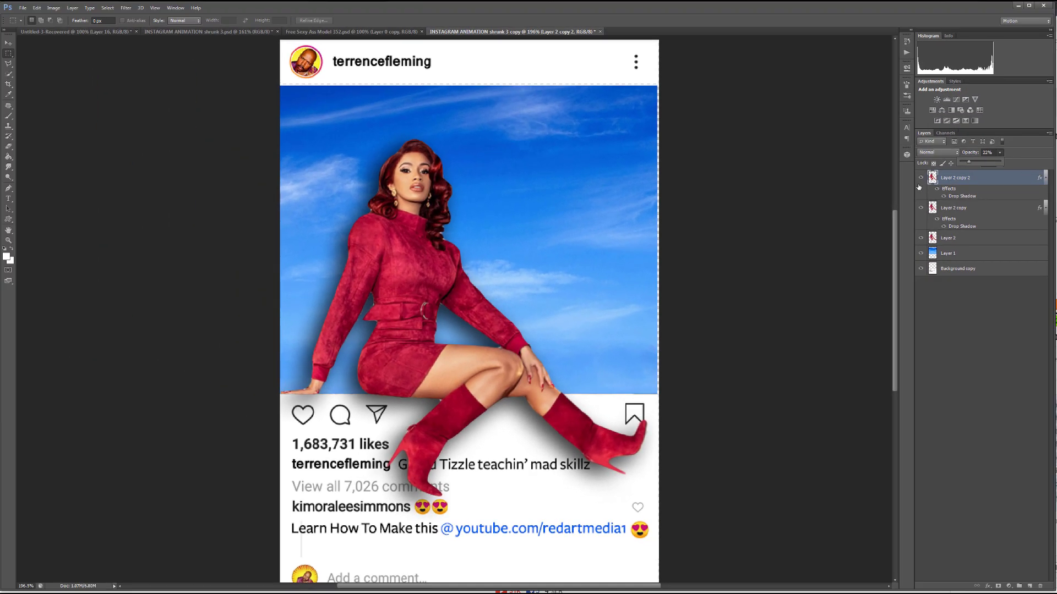
# Toggle the duplicate's visibility to compare the shadow, then reopen the opacity control.
pyautogui.click(921, 178)
pyautogui.click(922, 178)
pyautogui.click(921, 178)
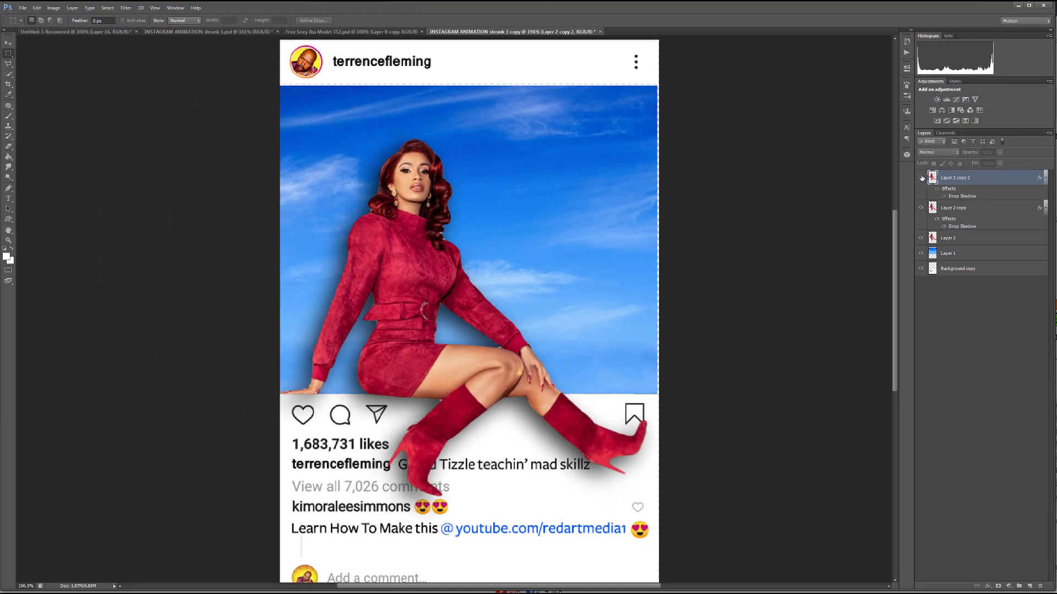
pyautogui.click(922, 178)
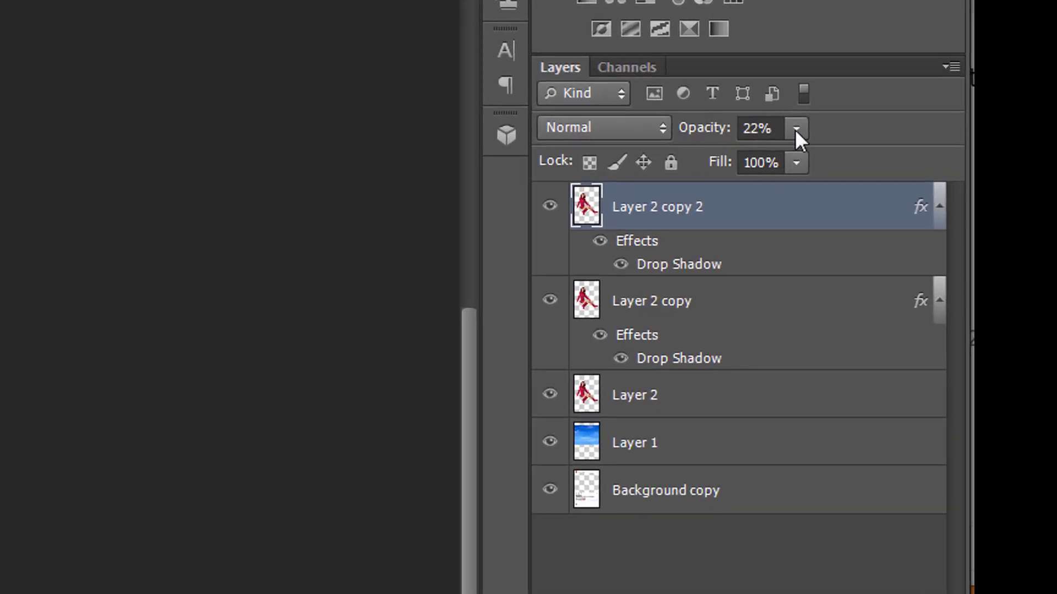
pyautogui.click(999, 152)
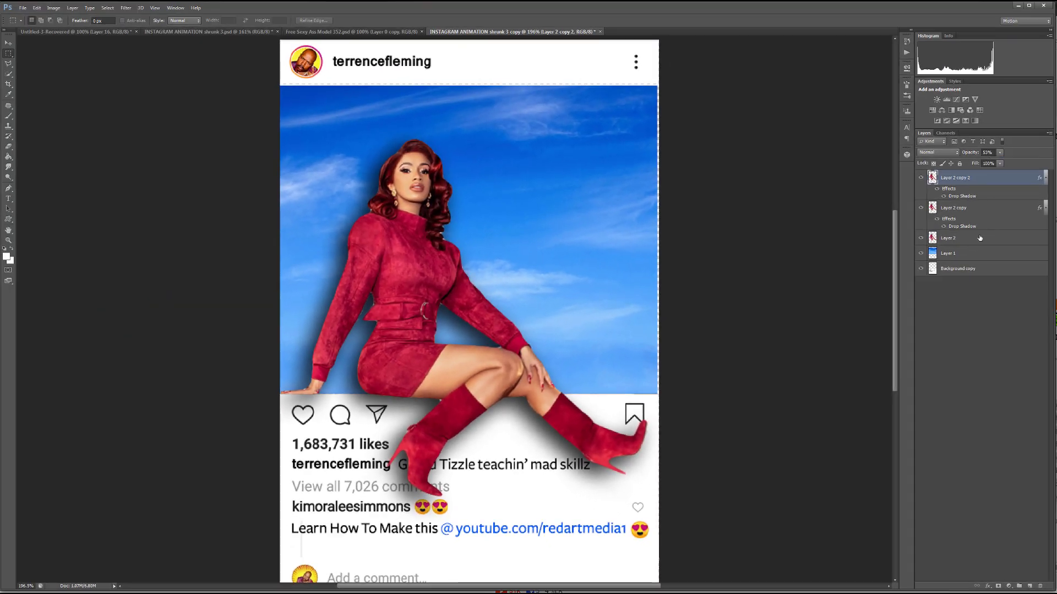
# Add a new layer above Layer 2 and merge Layer 2 copy into it as Layer 3.
pyautogui.click(981, 237)
pyautogui.click(1029, 586)
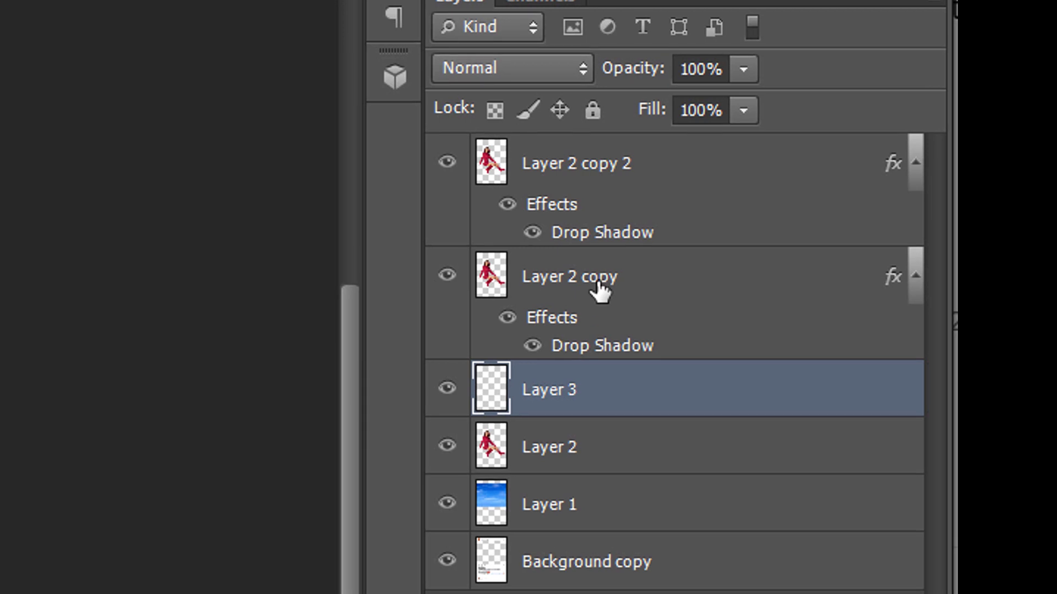
pyautogui.click(960, 208)
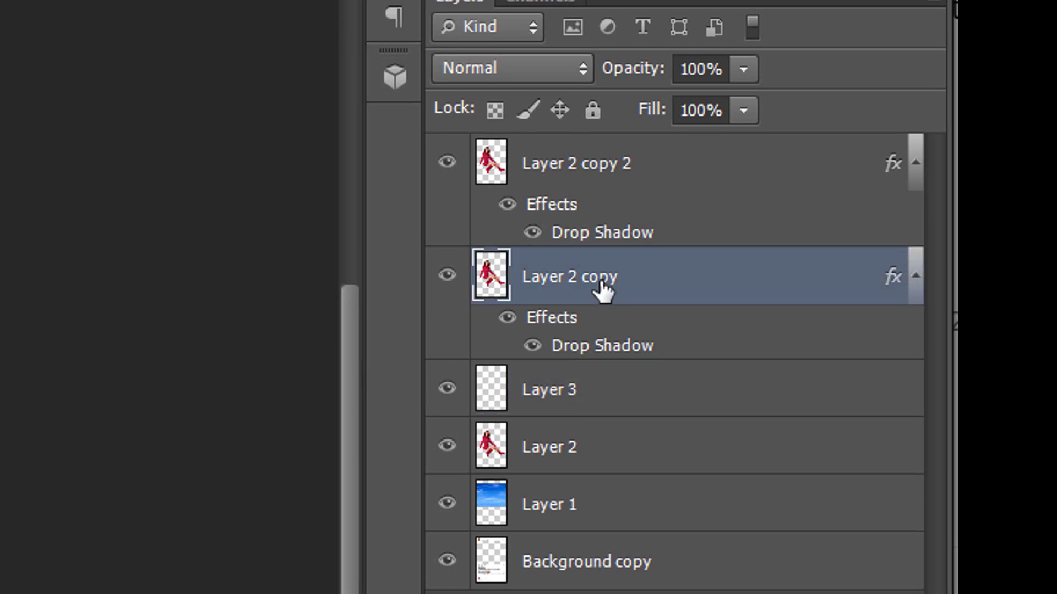
pyautogui.hotkey('ctrl', 'e')
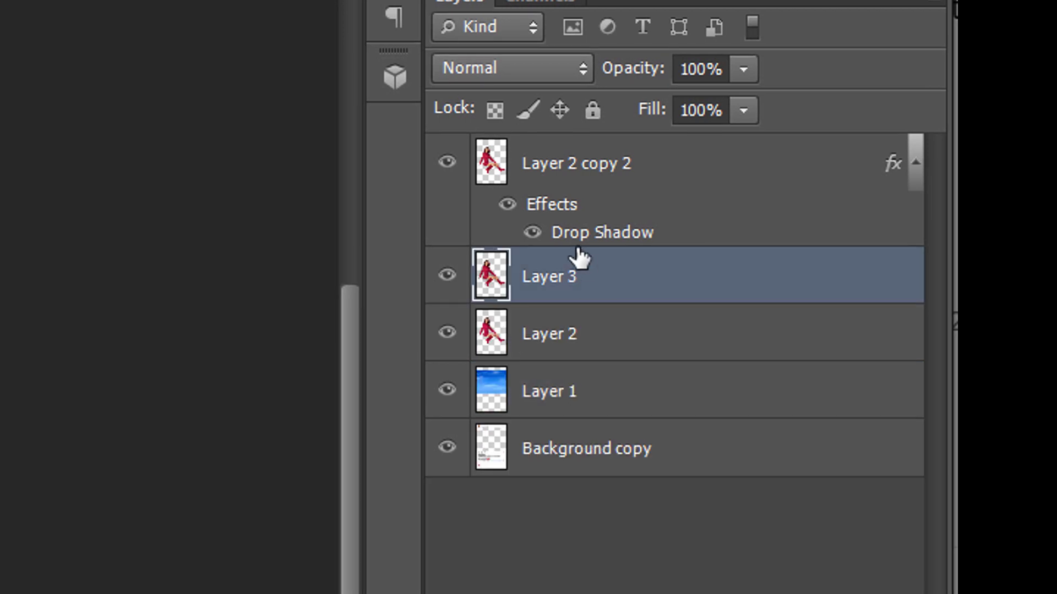
# Set Layer 2 copy 2 to 53% opacity and merge it into Layer 3.
pyautogui.click(630, 164)
pyautogui.press('5')
pyautogui.press('3')
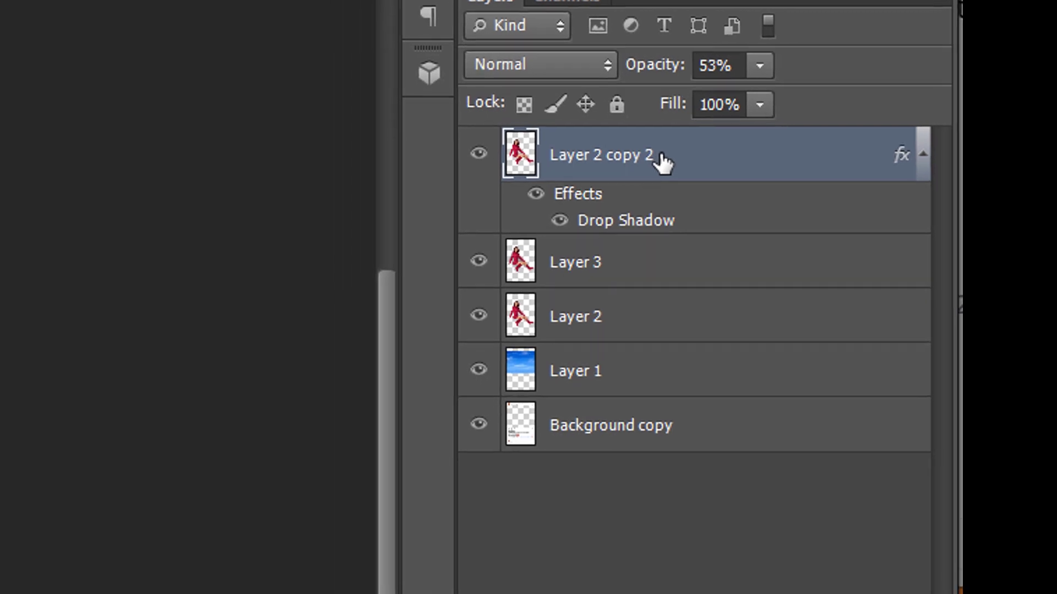
pyautogui.hotkey('ctrl', 'e')
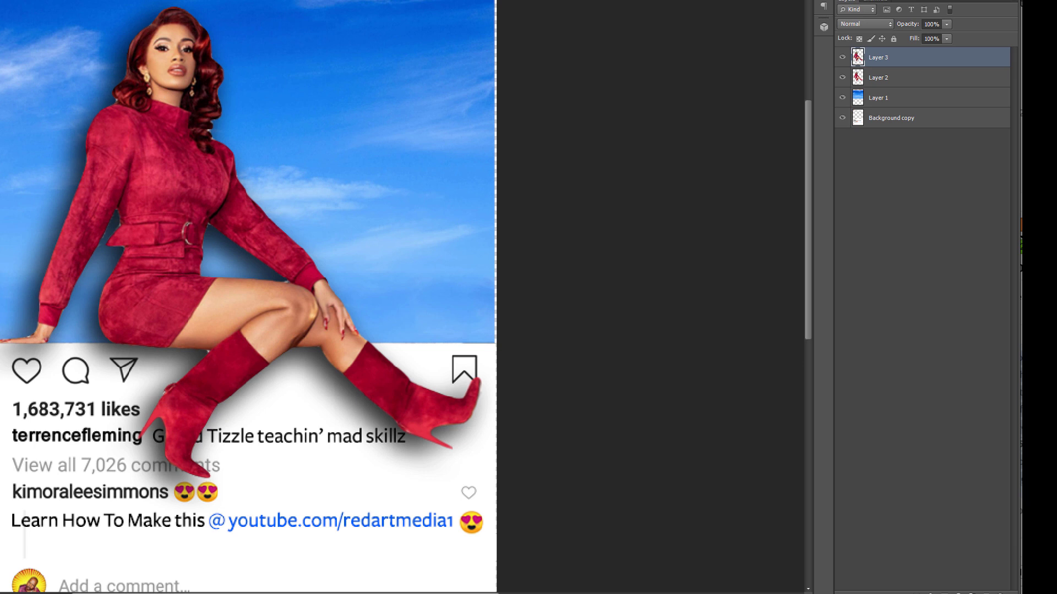
pyautogui.click(923, 82)
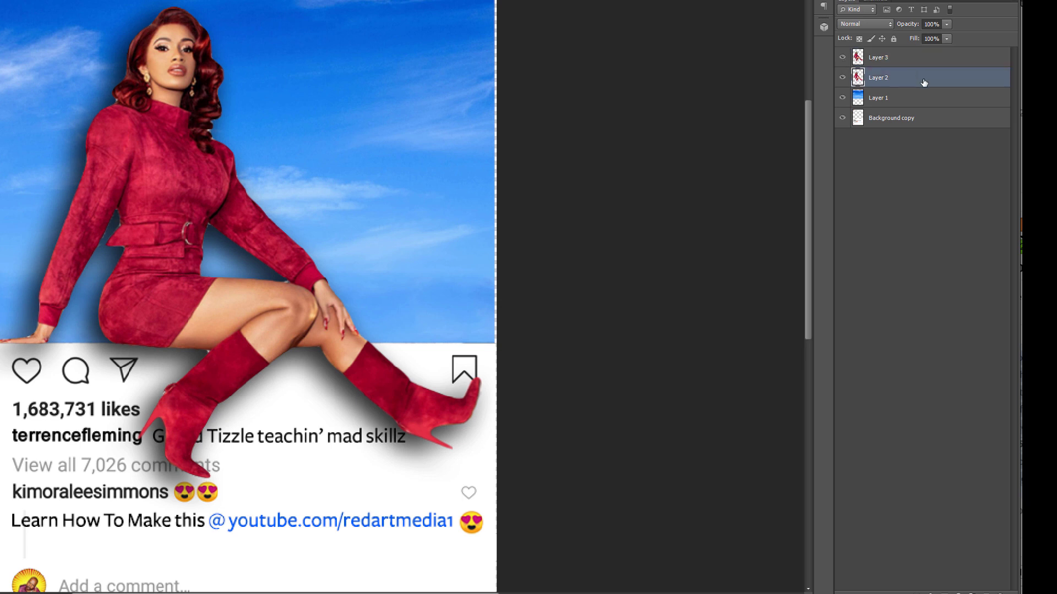
pyautogui.moveTo(924, 82)
pyautogui.mouseDown()
pyautogui.moveTo(924, 59)
pyautogui.moveTo(916, 77)
pyautogui.mouseUp()
pyautogui.click(897, 58)
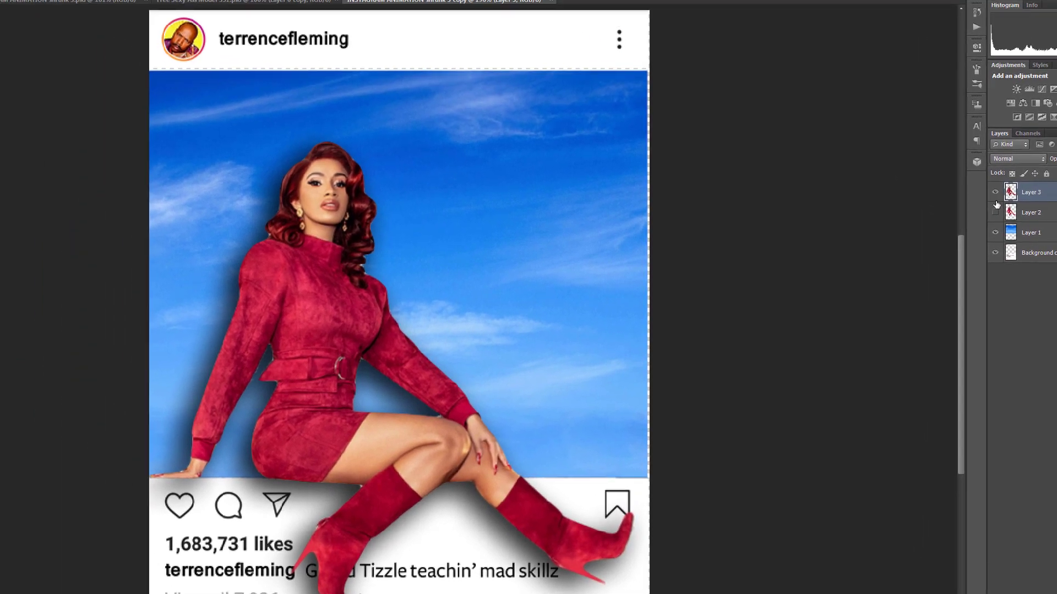
pyautogui.click(842, 77)
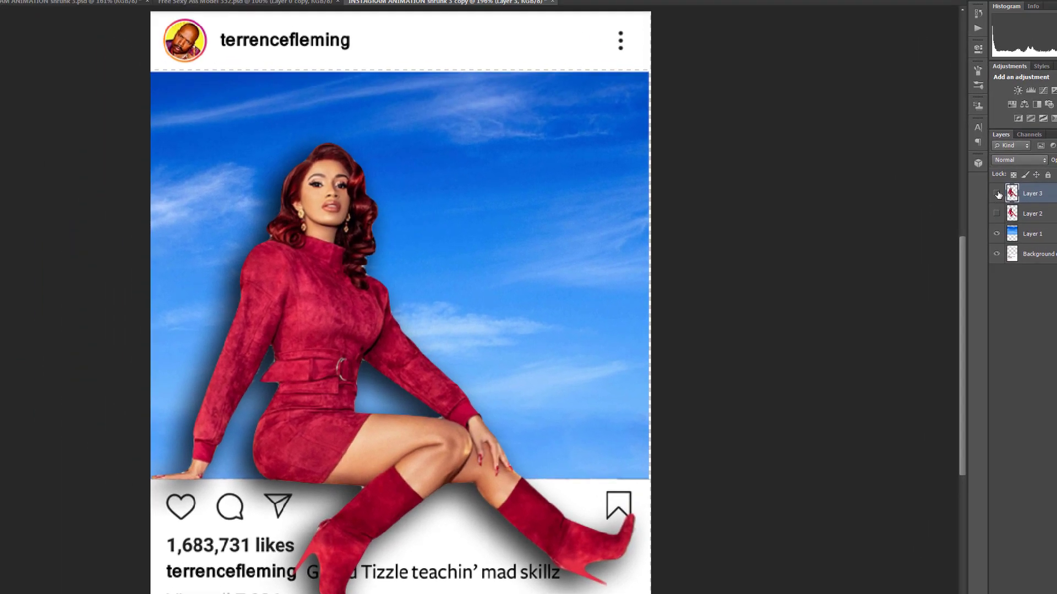
pyautogui.click(842, 57)
pyautogui.click(996, 194)
pyautogui.click(996, 214)
pyautogui.click(1029, 213)
pyautogui.hotkey('alt', ']')
pyautogui.moveTo(151, 103); pyautogui.dragTo(849, 479)
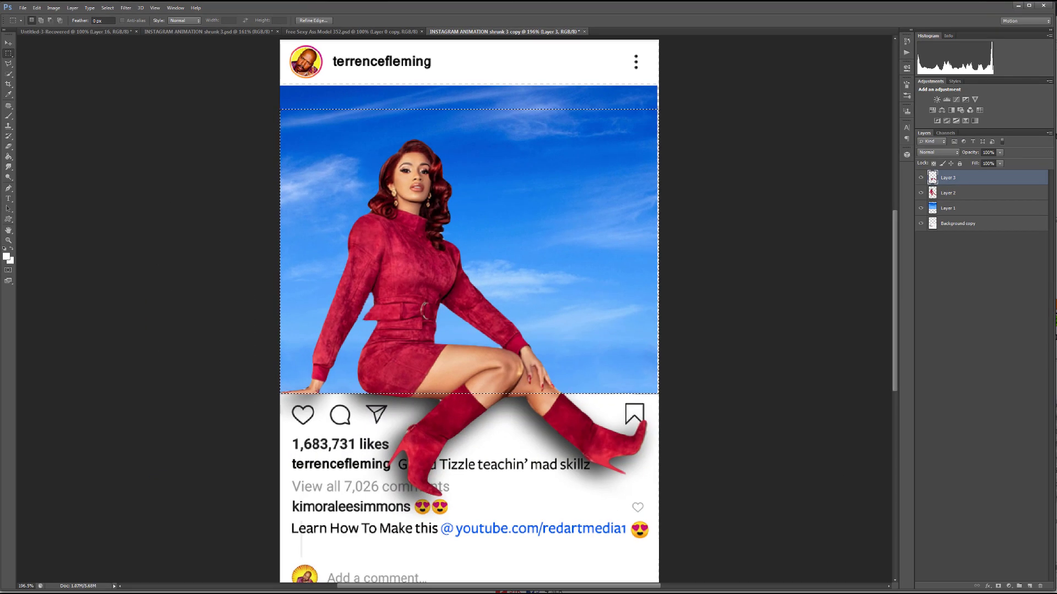
pyautogui.click(76, 2)
pyautogui.click(119, 27)
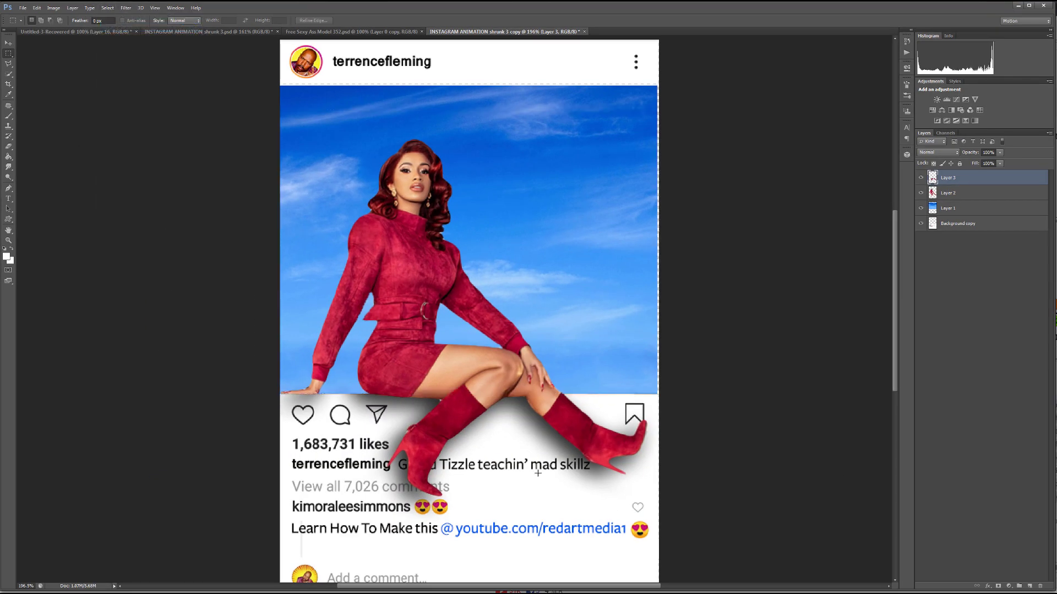
pyautogui.hotkey('ctrl', '-')
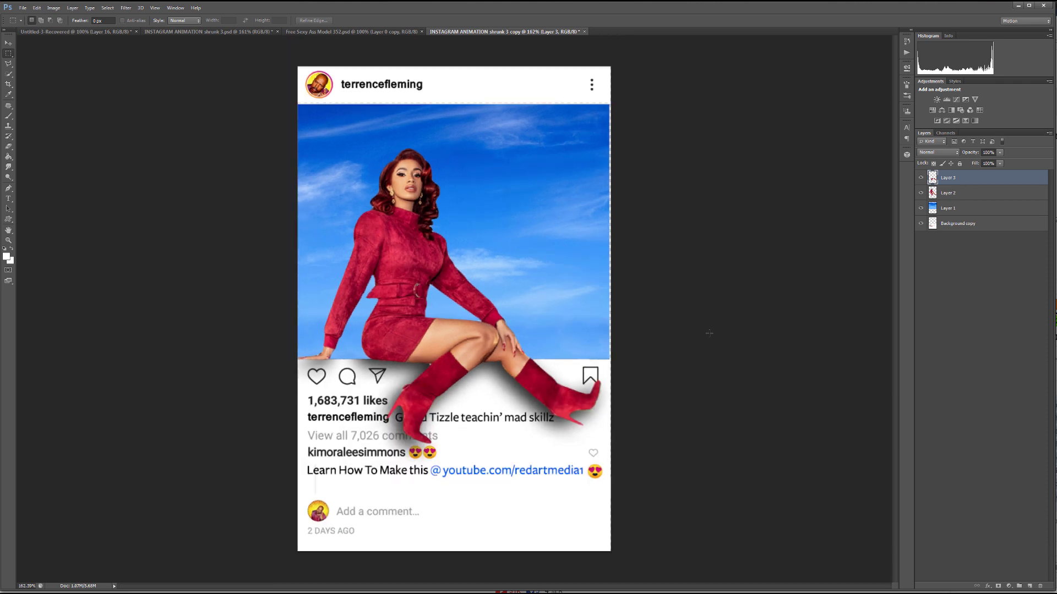
pyautogui.click(1004, 207)
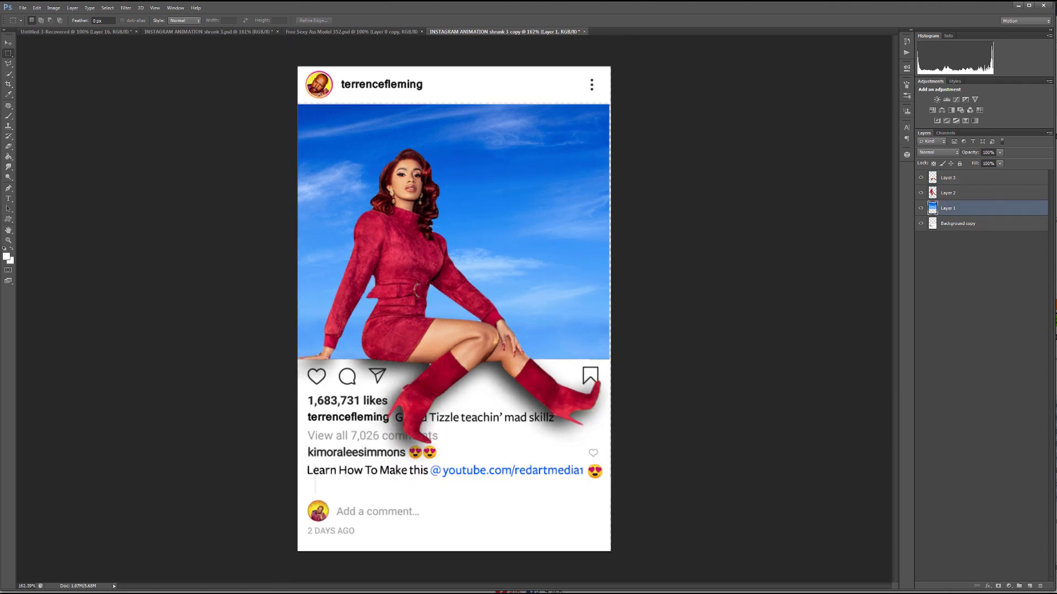
pyautogui.click(9, 42)
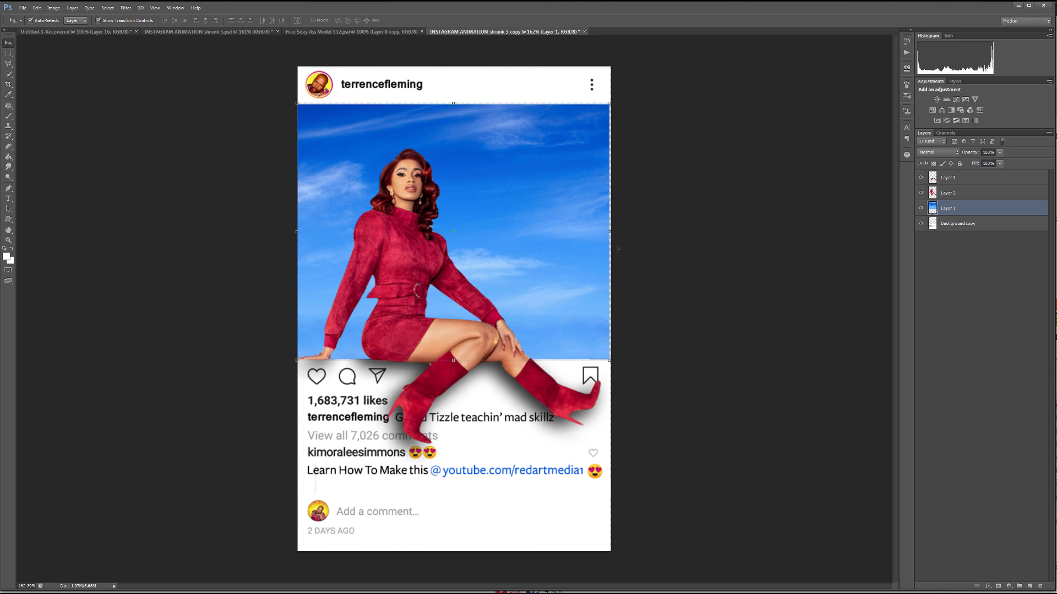
pyautogui.moveTo(608, 232)
pyautogui.mouseDown()
pyautogui.moveTo(625, 237)
pyautogui.moveTo(610, 232)
pyautogui.mouseUp()
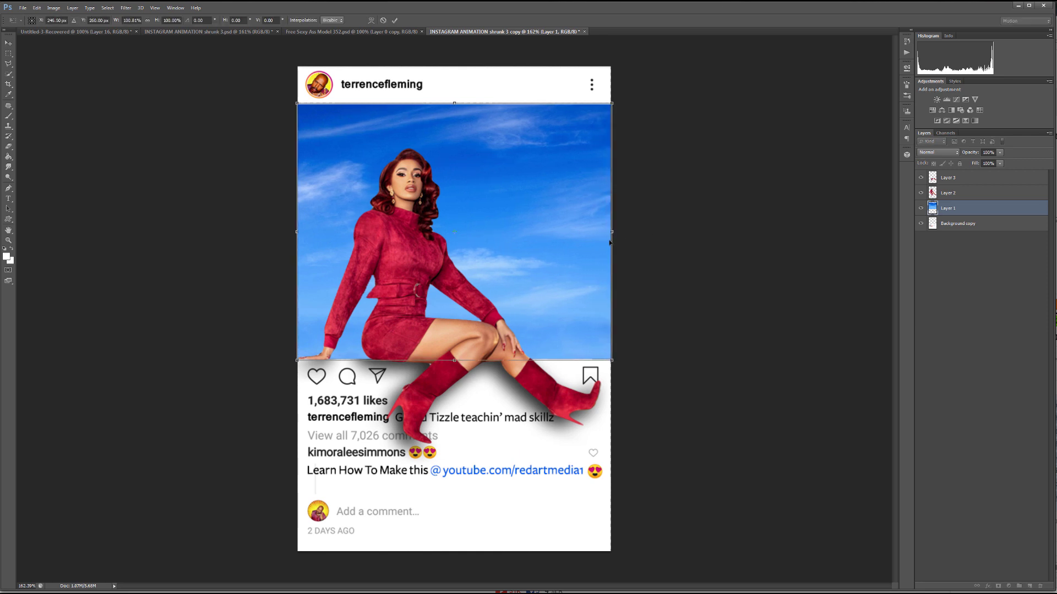
pyautogui.press('Return')
pyautogui.click(664, 200)
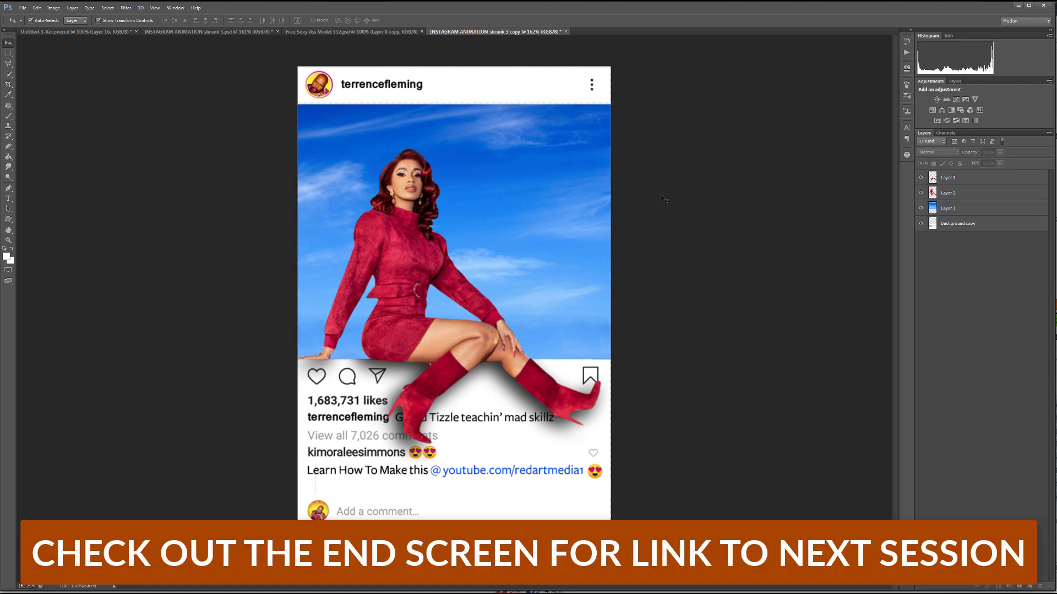